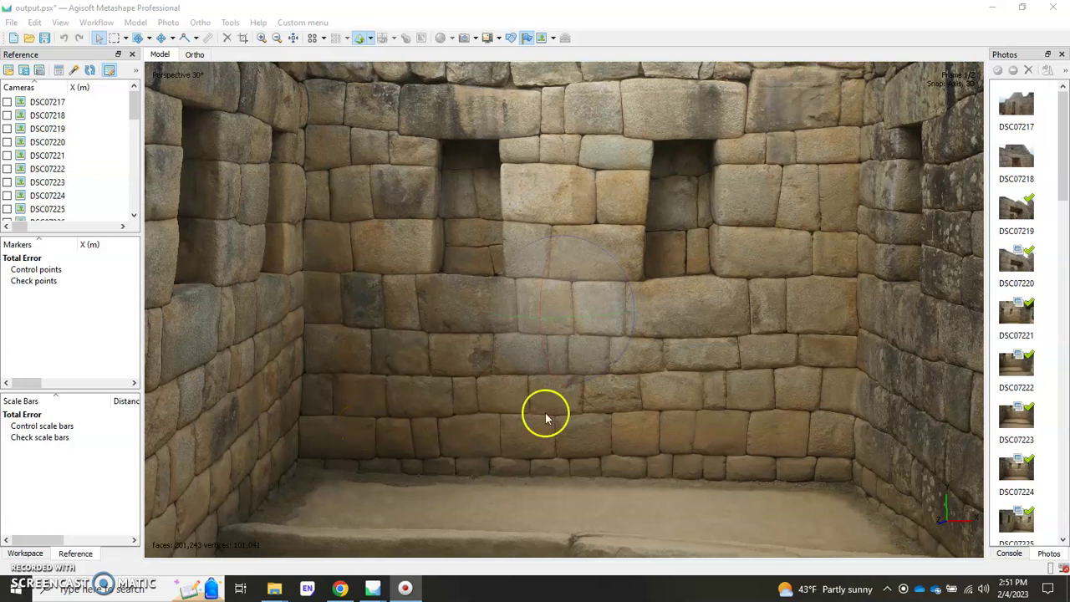
- Orbit the textured Inca wall model until the niche wall faces the camera squarely
{"action": "left_click_drag", "start_coordinate": [566, 339], "coordinate": [568, 341]}
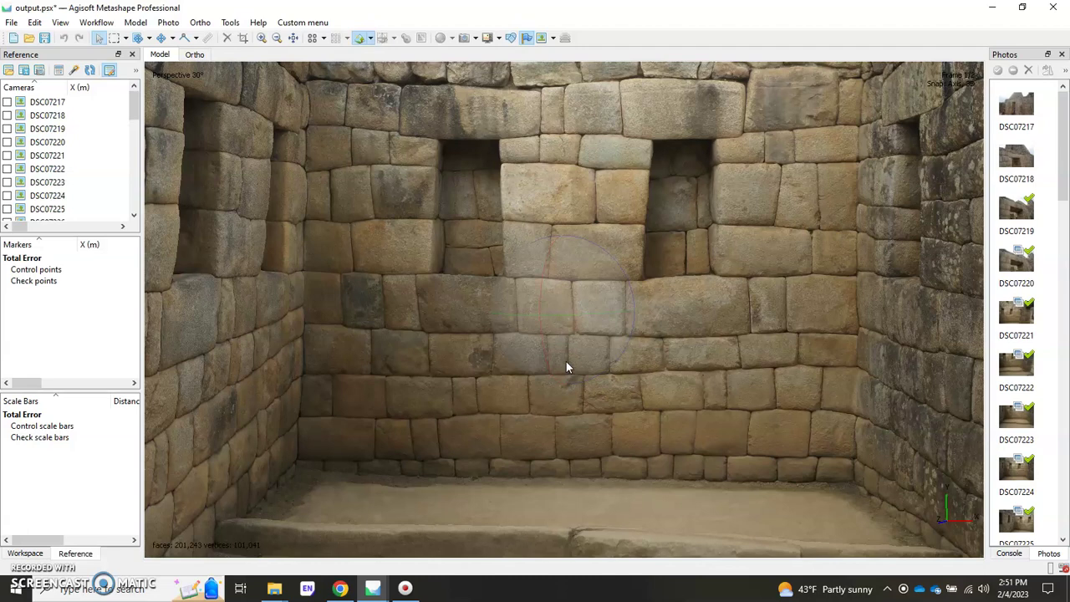
{"action": "left_click_drag", "start_coordinate": [566, 365], "coordinate": [602, 318]}
{"action": "left_click_drag", "start_coordinate": [583, 463], "coordinate": [557, 298]}
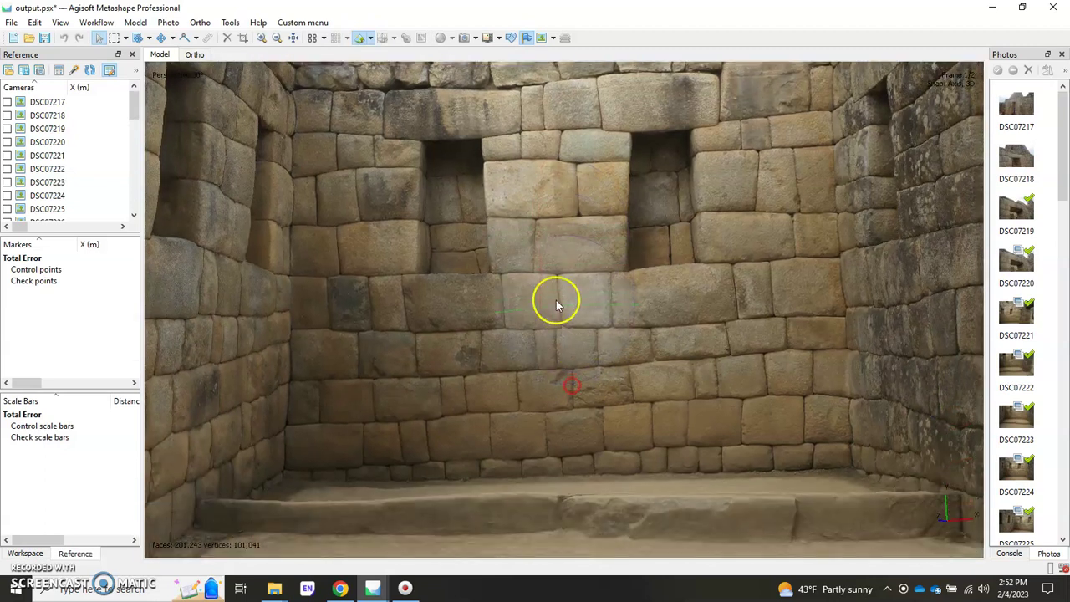
{"action": "left_click_drag", "start_coordinate": [599, 342], "coordinate": [591, 349]}
{"action": "left_click_drag", "start_coordinate": [583, 298], "coordinate": [587, 299]}
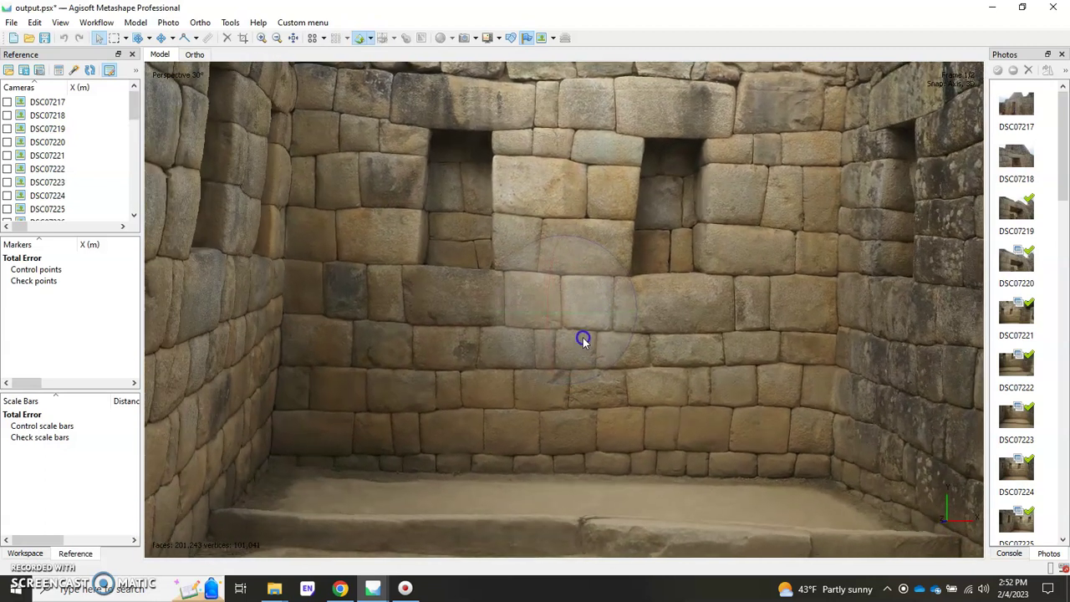
{"action": "left_click_drag", "start_coordinate": [583, 337], "coordinate": [564, 276]}
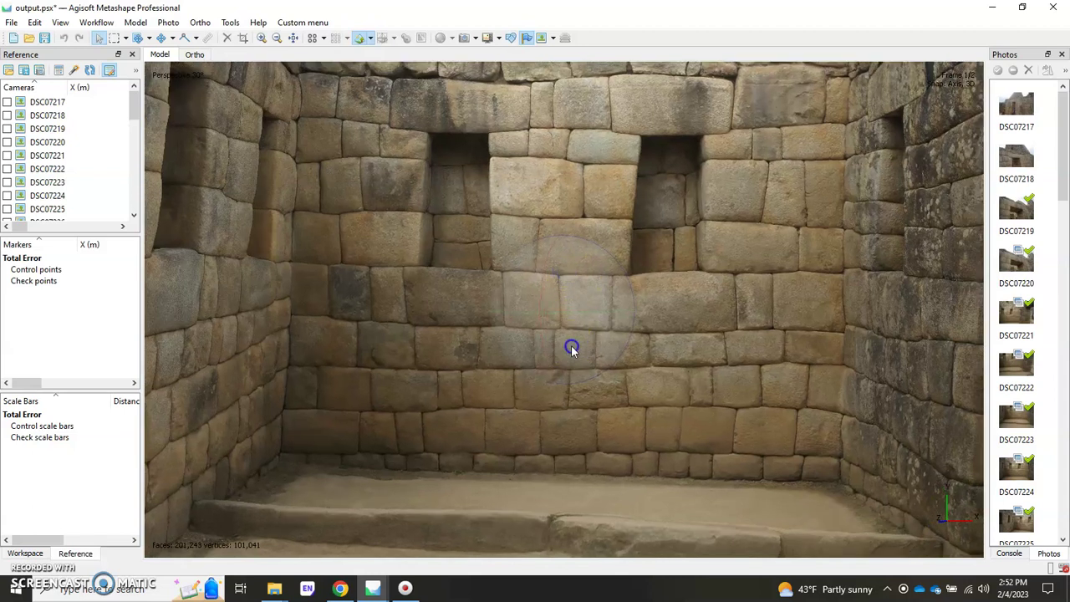
{"action": "left_click_drag", "start_coordinate": [571, 349], "coordinate": [575, 349]}
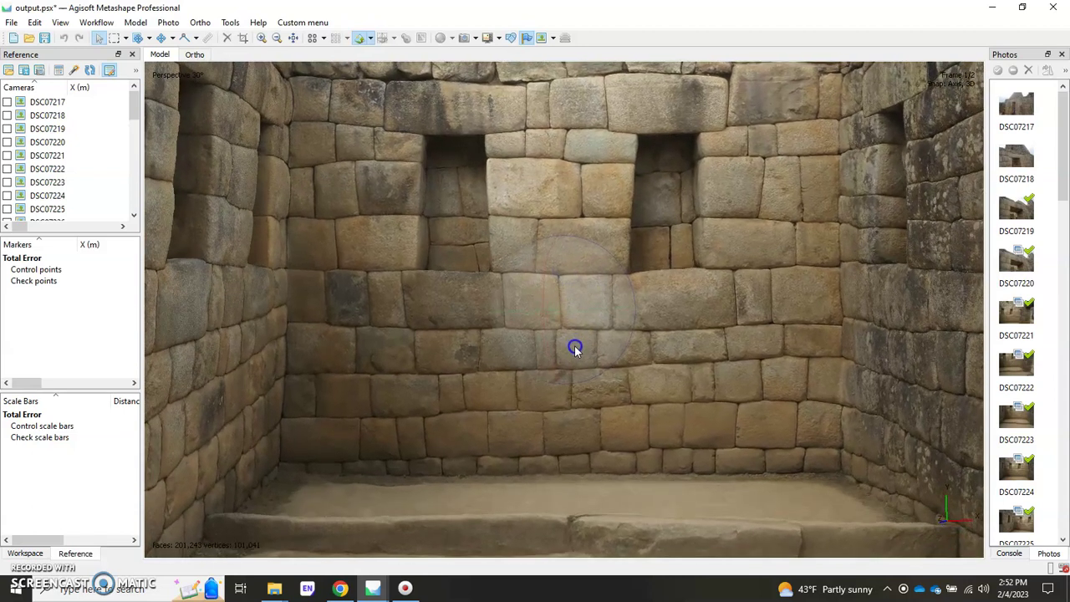
{"action": "left_click_drag", "start_coordinate": [573, 307], "coordinate": [576, 334]}
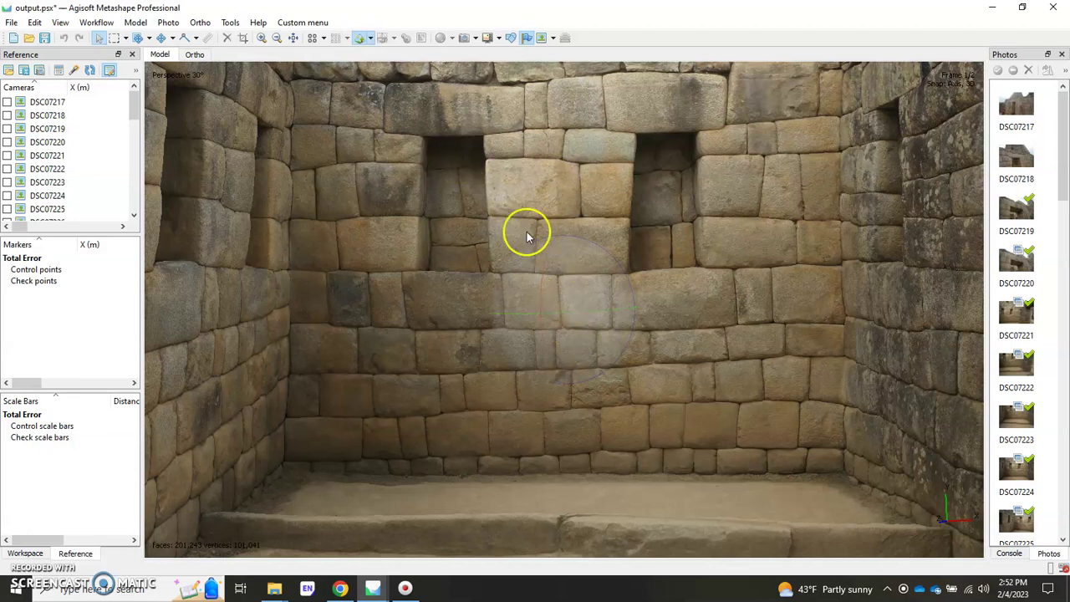
{"action": "left_click_drag", "start_coordinate": [526, 232], "coordinate": [540, 289]}
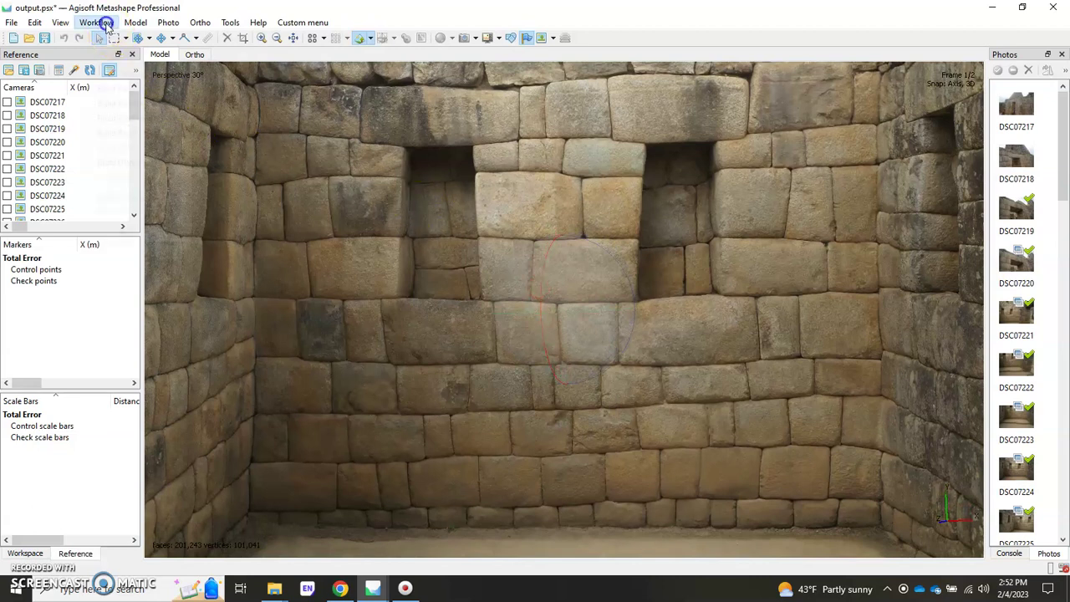
{"action": "left_click", "coordinate": [96, 23]}
{"action": "left_click", "coordinate": [133, 162]}
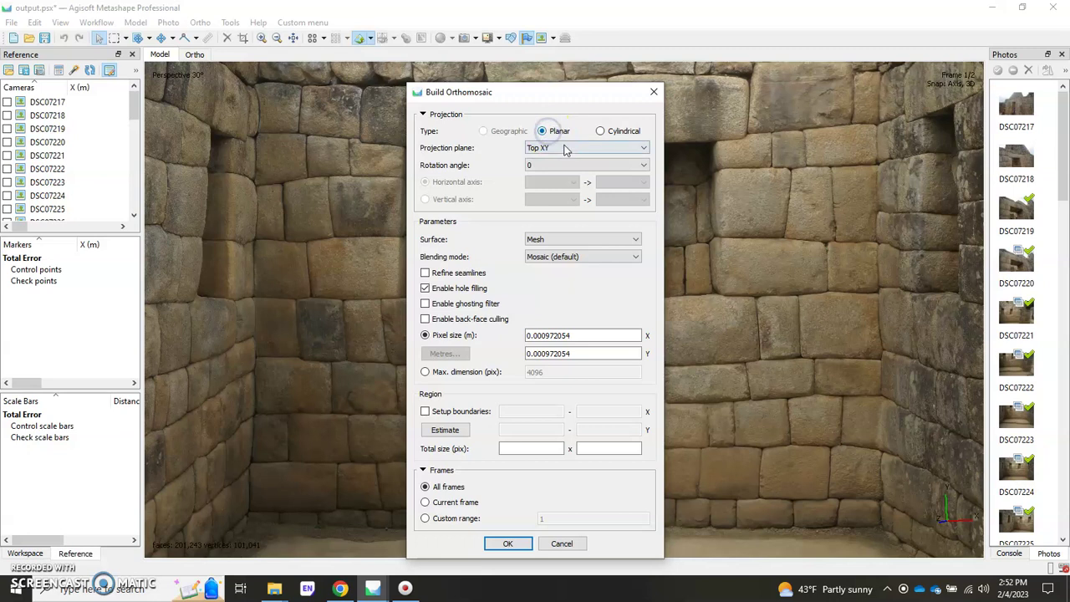
{"action": "left_click", "coordinate": [638, 148]}
{"action": "left_click", "coordinate": [559, 158]}
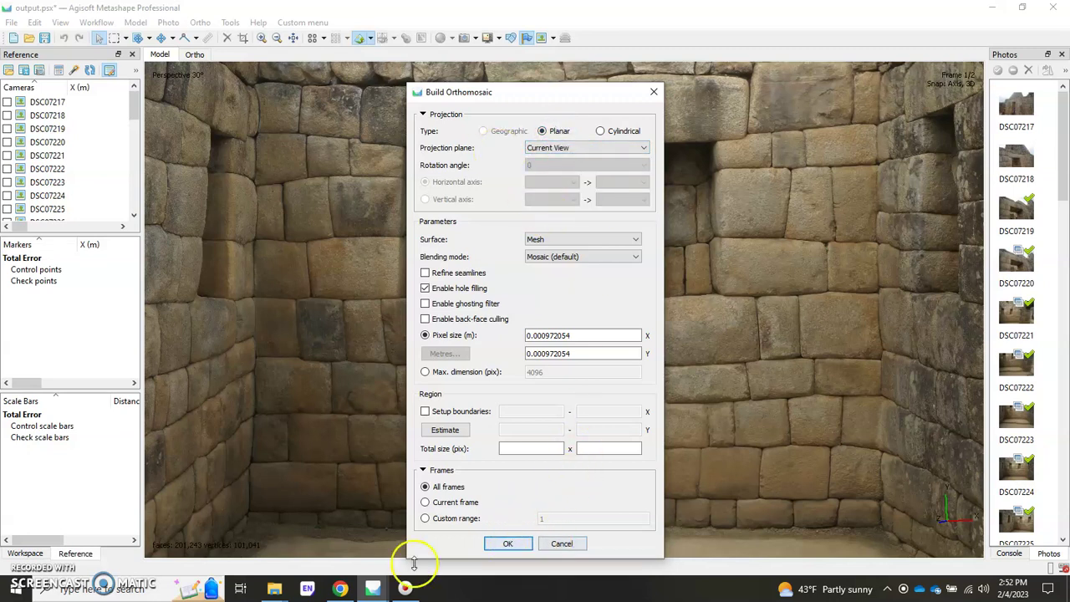
{"action": "left_click", "coordinate": [557, 542]}
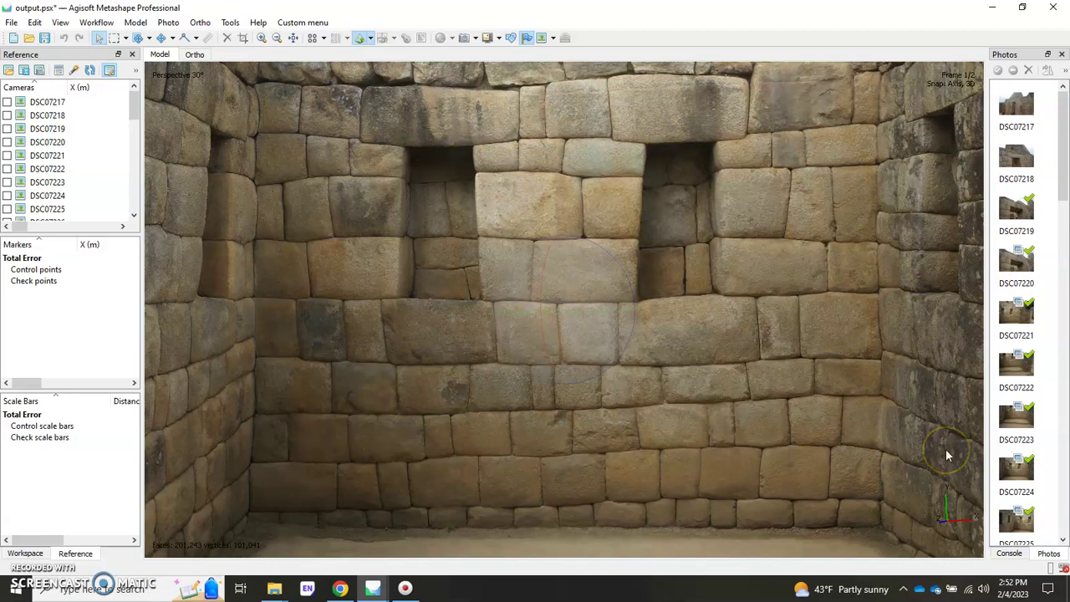
{"action": "scroll", "coordinate": [666, 373], "scroll_direction": "down", "scroll_amount": 5}
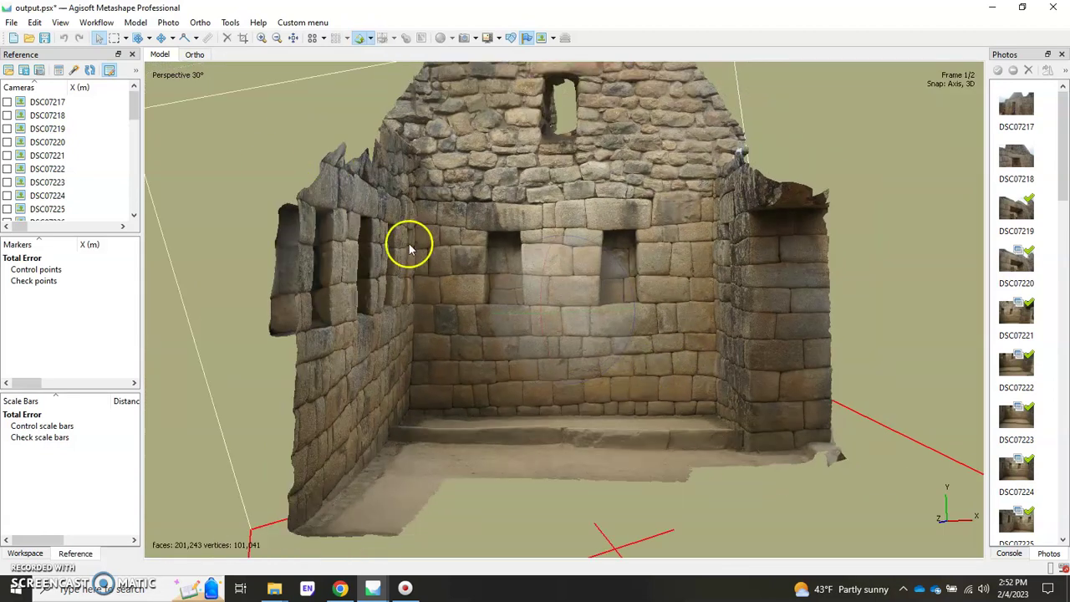
{"action": "scroll", "coordinate": [524, 296], "scroll_direction": "down", "scroll_amount": 2}
{"action": "scroll", "coordinate": [569, 318], "scroll_direction": "up", "scroll_amount": 5}
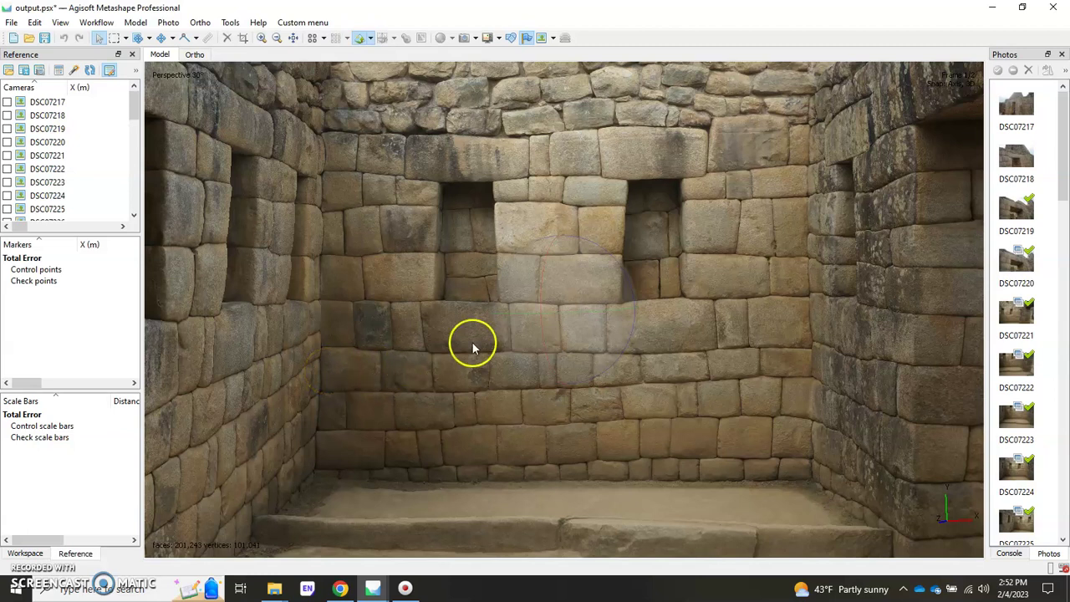
{"action": "left_click_drag", "start_coordinate": [474, 347], "coordinate": [576, 332]}
{"action": "scroll", "coordinate": [575, 335], "scroll_direction": "up", "scroll_amount": 3}
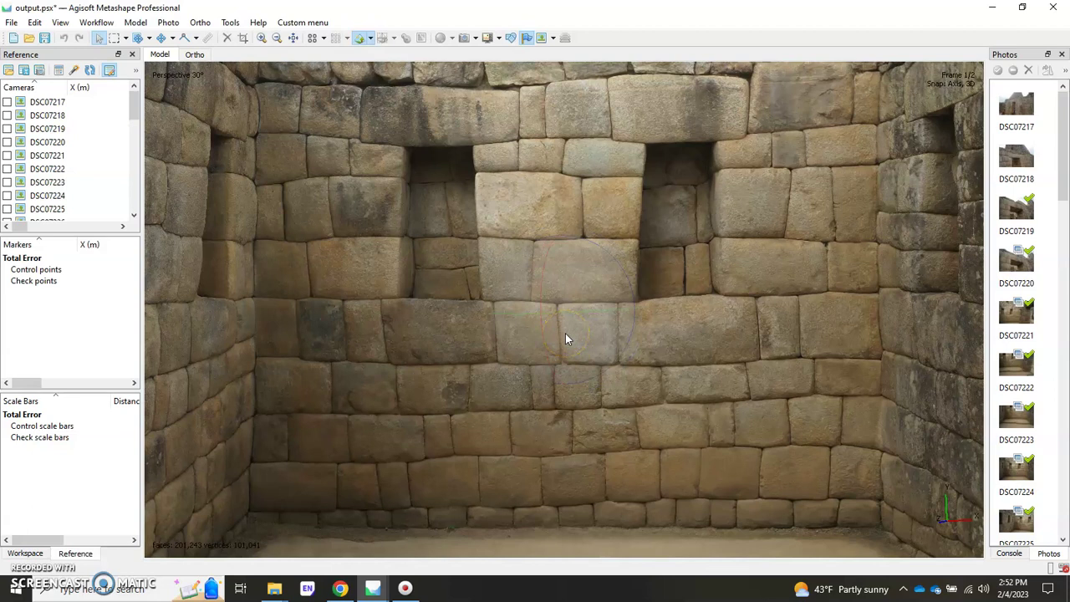
{"action": "left_click_drag", "start_coordinate": [566, 333], "coordinate": [579, 353]}
{"action": "scroll", "coordinate": [589, 322], "scroll_direction": "down", "scroll_amount": 2}
{"action": "scroll", "coordinate": [578, 342], "scroll_direction": "down", "scroll_amount": 5}
{"action": "left_click", "coordinate": [377, 415]}
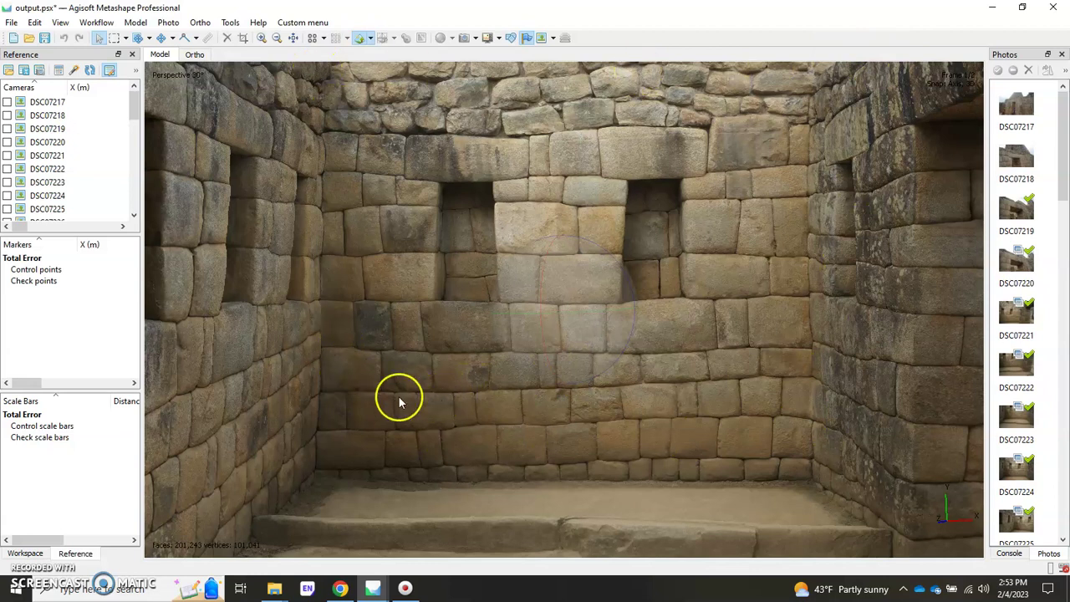
{"action": "mouse_move", "coordinate": [535, 399]}
{"action": "left_mouse_down"}
{"action": "mouse_move", "coordinate": [544, 382]}
{"action": "mouse_move", "coordinate": [553, 395]}
{"action": "left_mouse_up"}
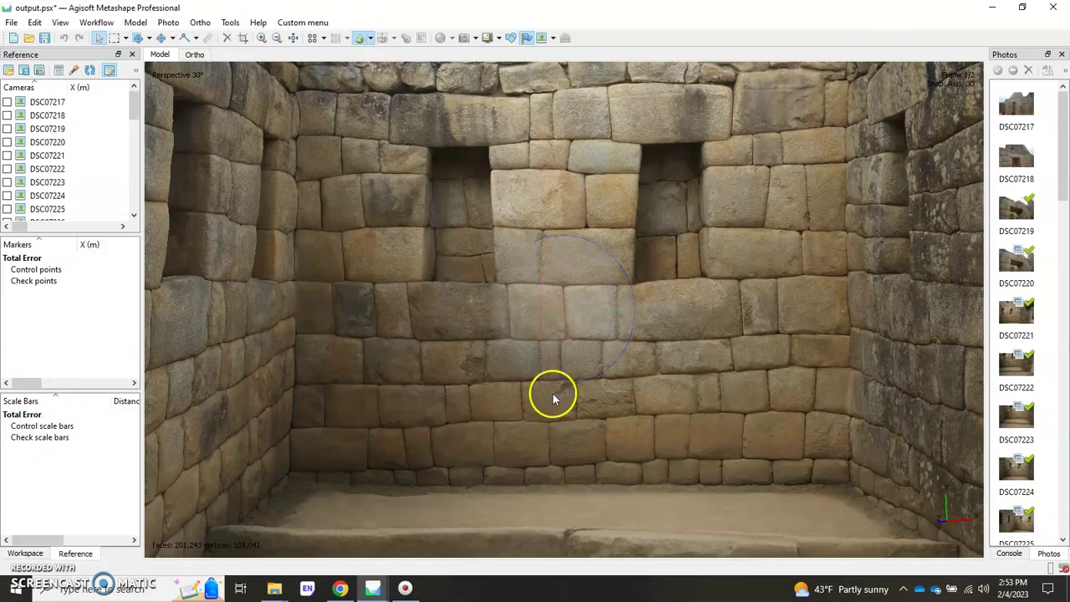
- Add a marker on the lower-left of the niche wall and rename it 1-origin
{"action": "right_click", "coordinate": [351, 456]}
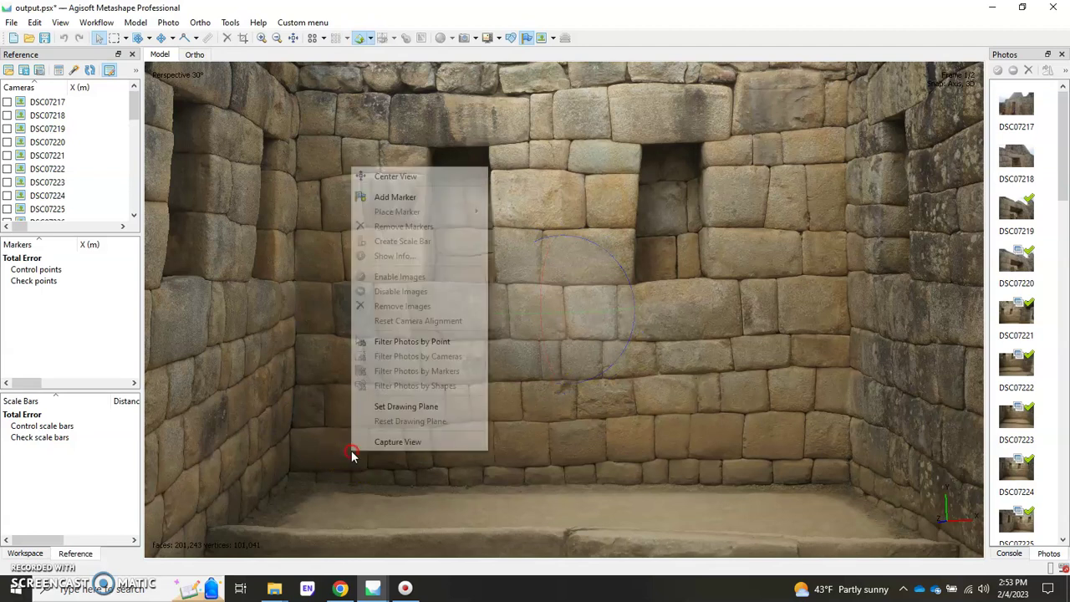
{"action": "left_click", "coordinate": [383, 198]}
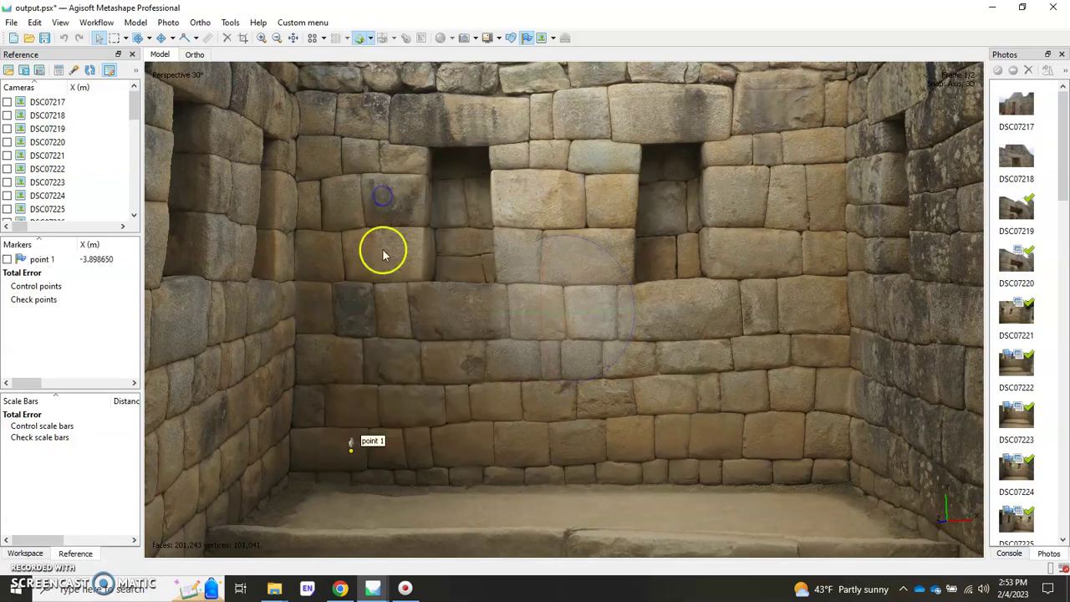
{"action": "double_click", "coordinate": [41, 260]}
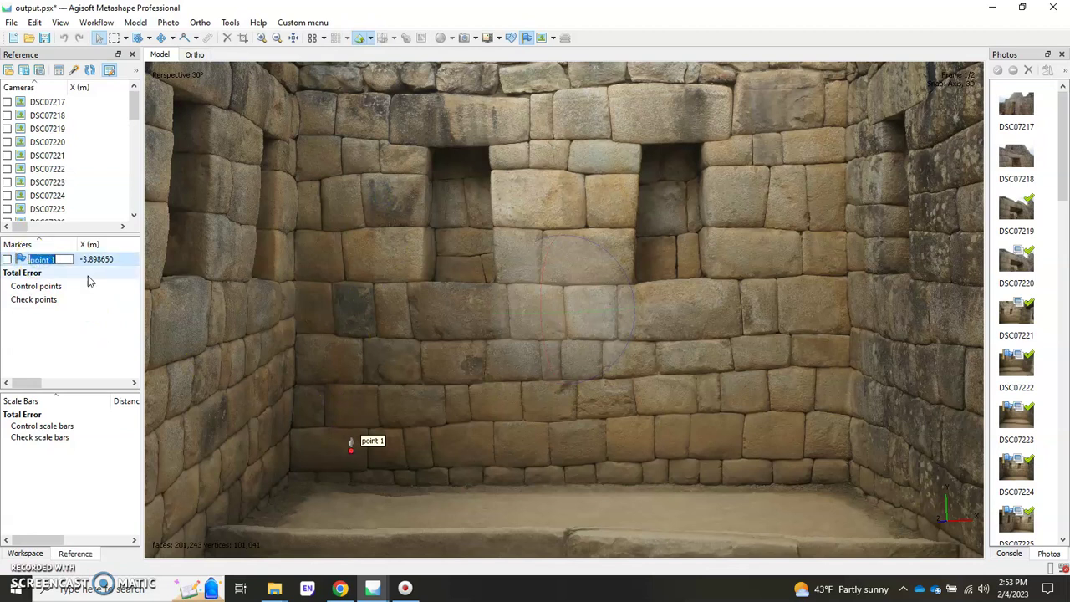
{"action": "type", "text": "1-origin"}
{"action": "key", "text": "Return"}
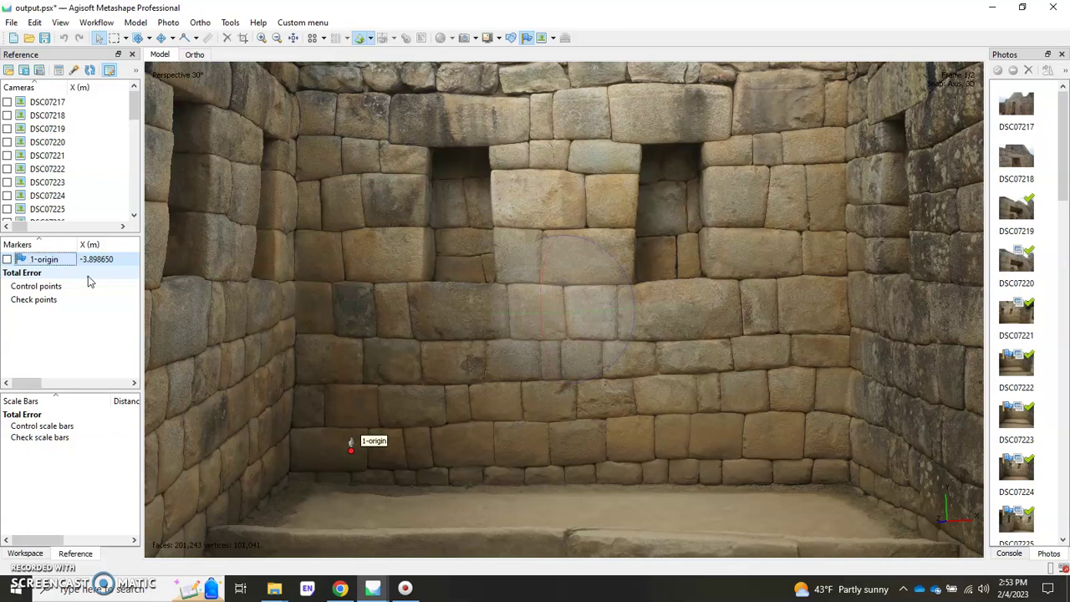
{"action": "left_click", "coordinate": [529, 39]}
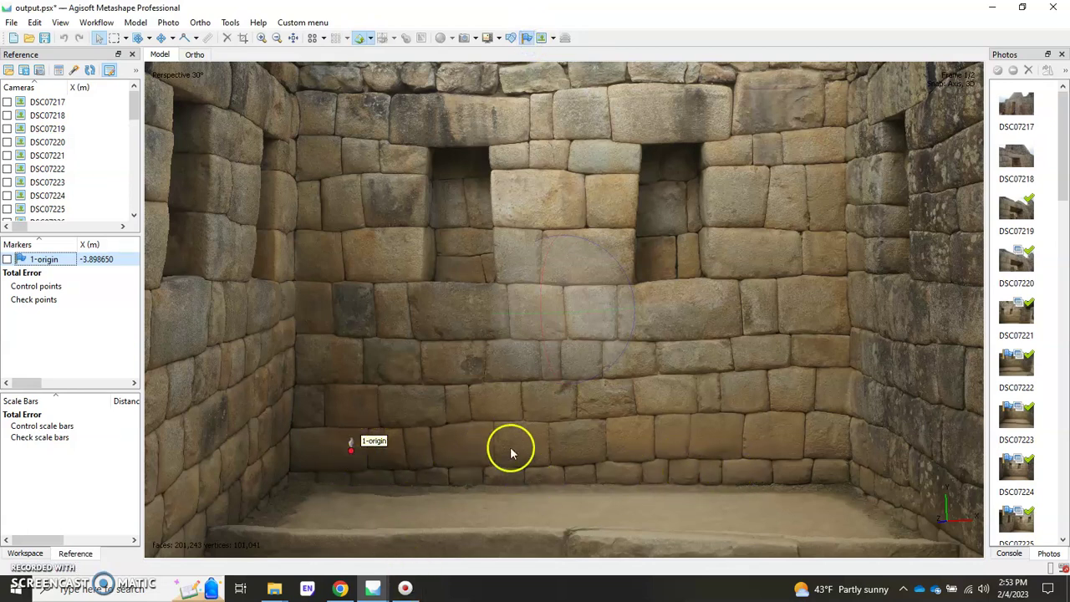
- Add a marker at the wall's lower right, level with 1-origin, named 2-horizontal
{"action": "right_click", "coordinate": [792, 451]}
{"action": "left_click", "coordinate": [829, 194]}
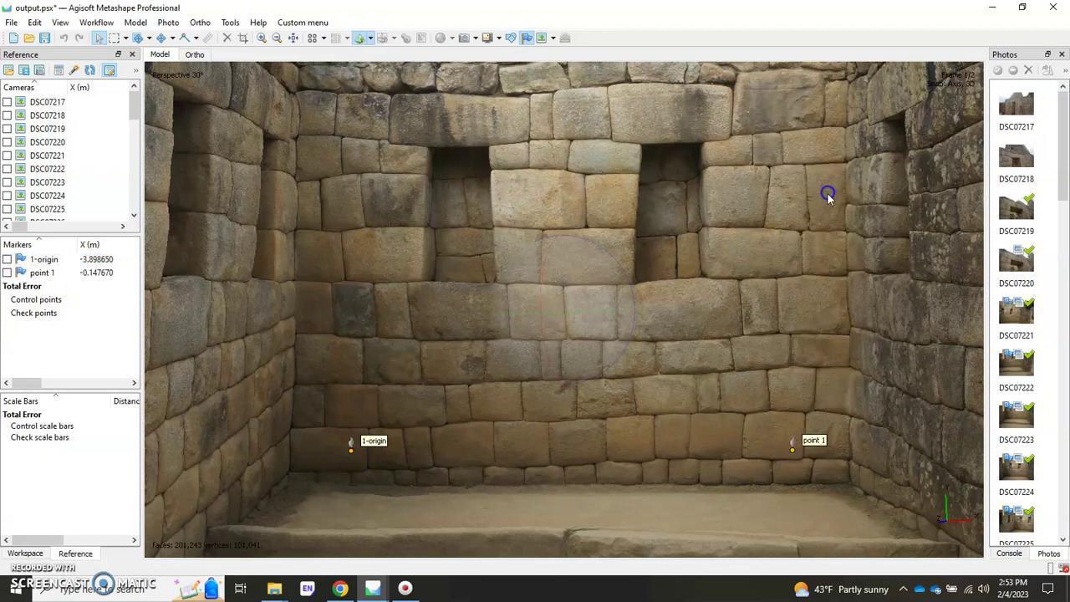
{"action": "double_click", "coordinate": [41, 272]}
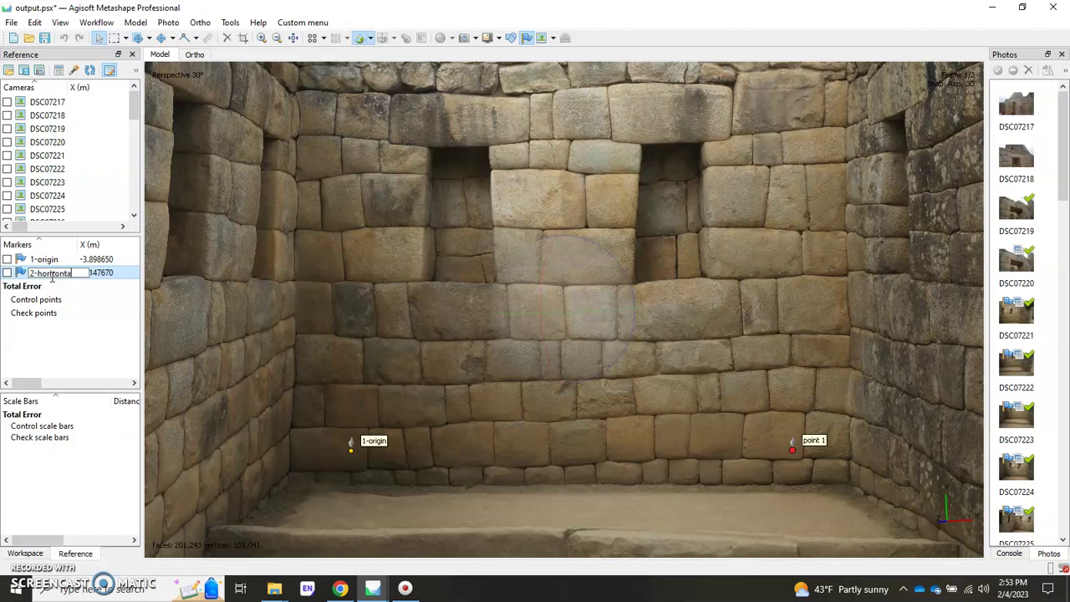
{"action": "key", "text": "Return"}
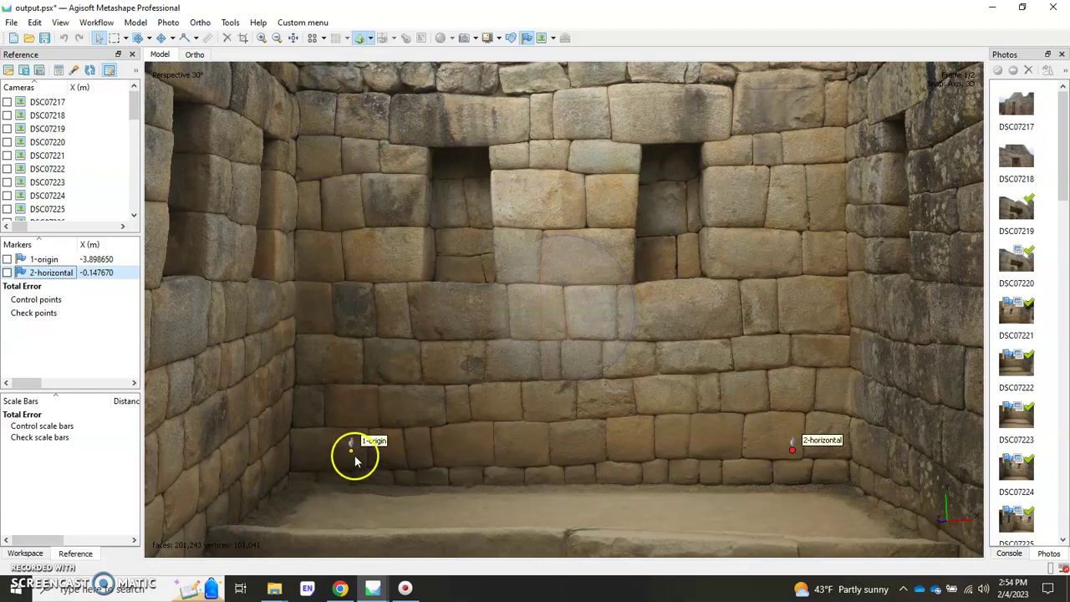
- Add a marker high on the wall's upper left, above 1-origin, named 3-vertical
{"action": "right_click", "coordinate": [350, 159]}
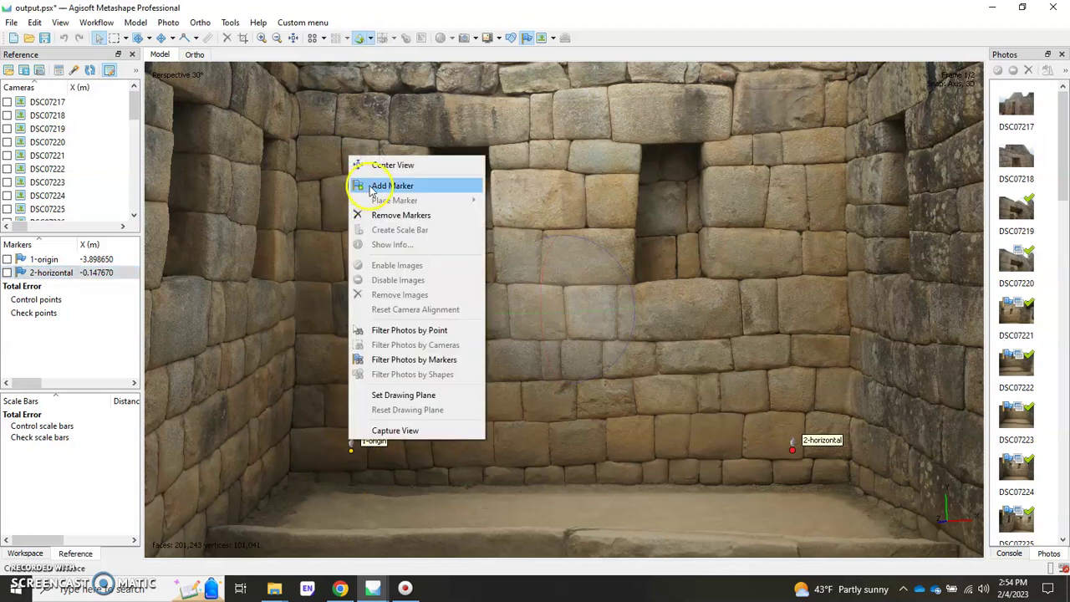
{"action": "left_click", "coordinate": [392, 185]}
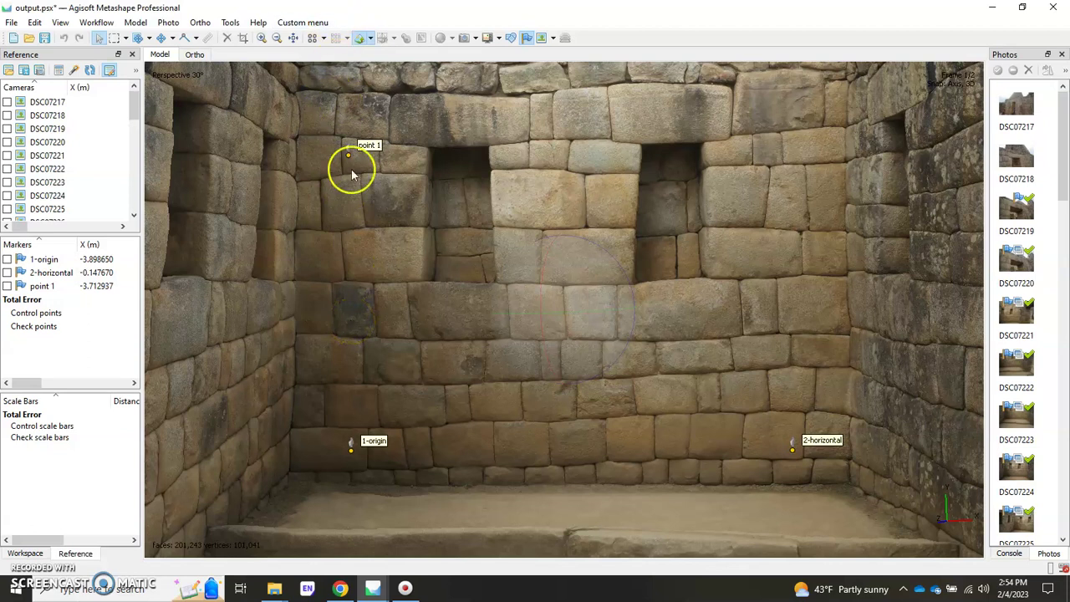
{"action": "double_click", "coordinate": [37, 286]}
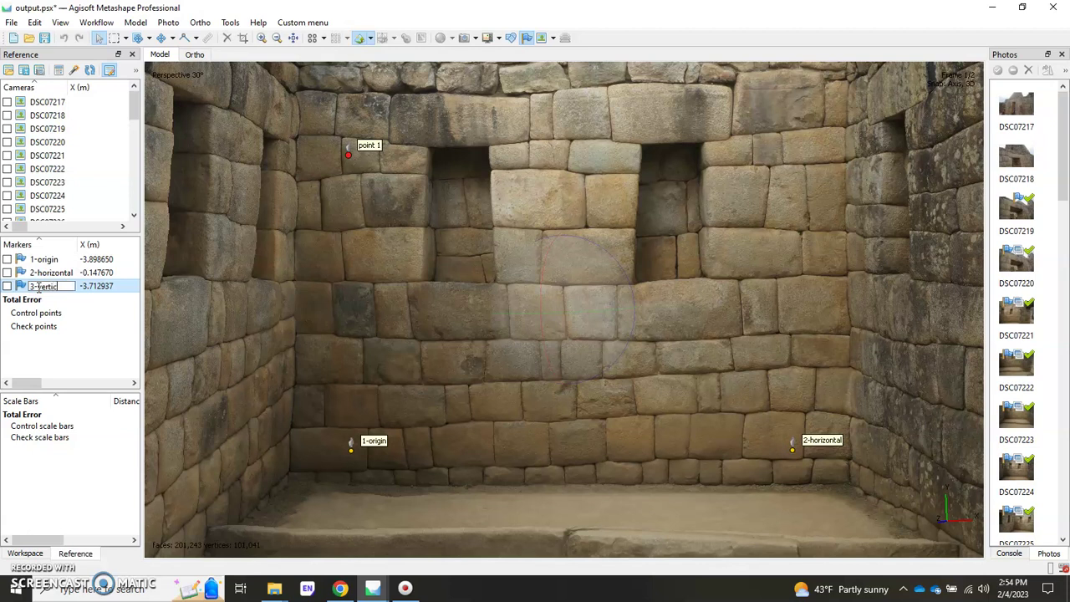
{"action": "key", "text": "Return"}
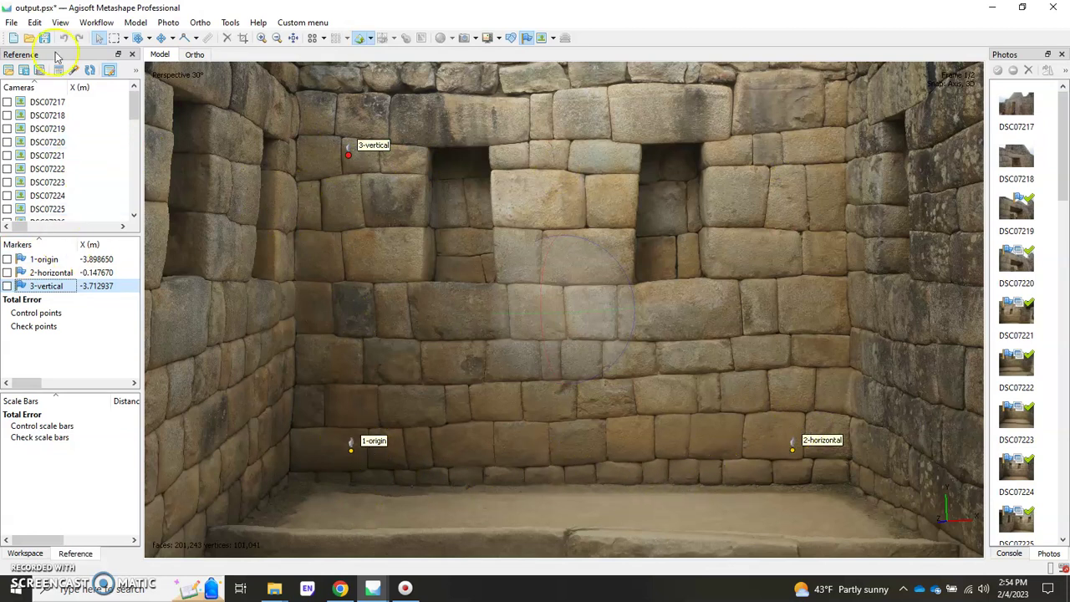
{"action": "left_click", "coordinate": [97, 22]}
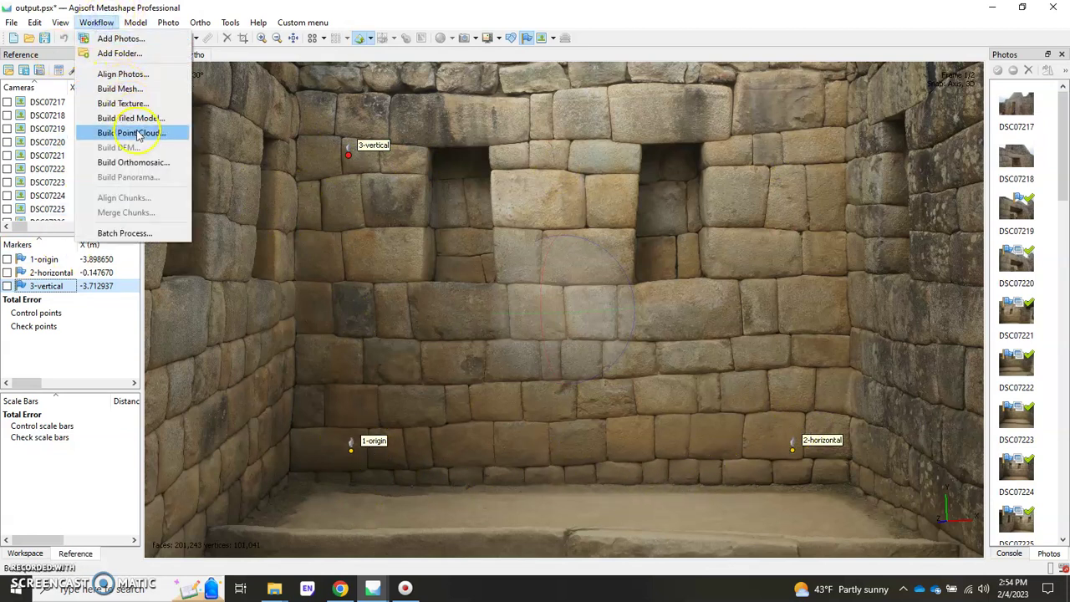
{"action": "left_click", "coordinate": [134, 163]}
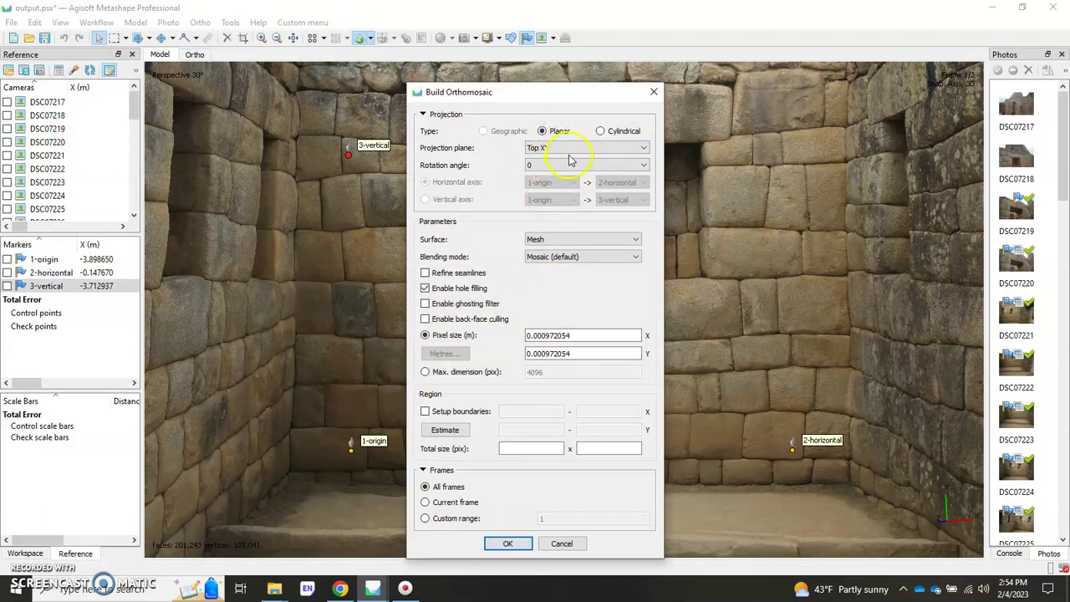
{"action": "left_click", "coordinate": [640, 148]}
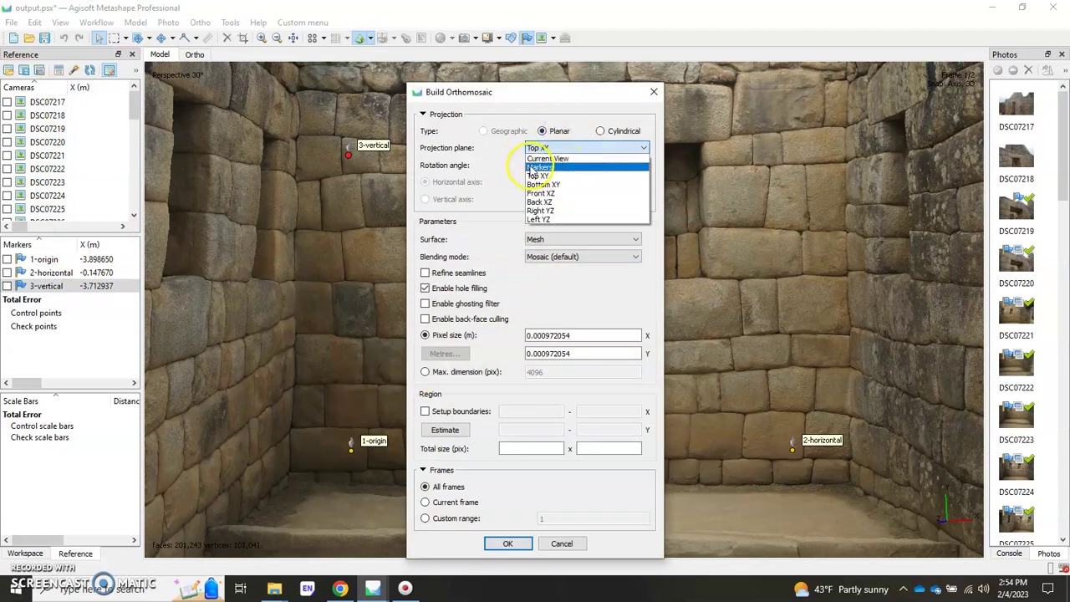
{"action": "left_click", "coordinate": [566, 168]}
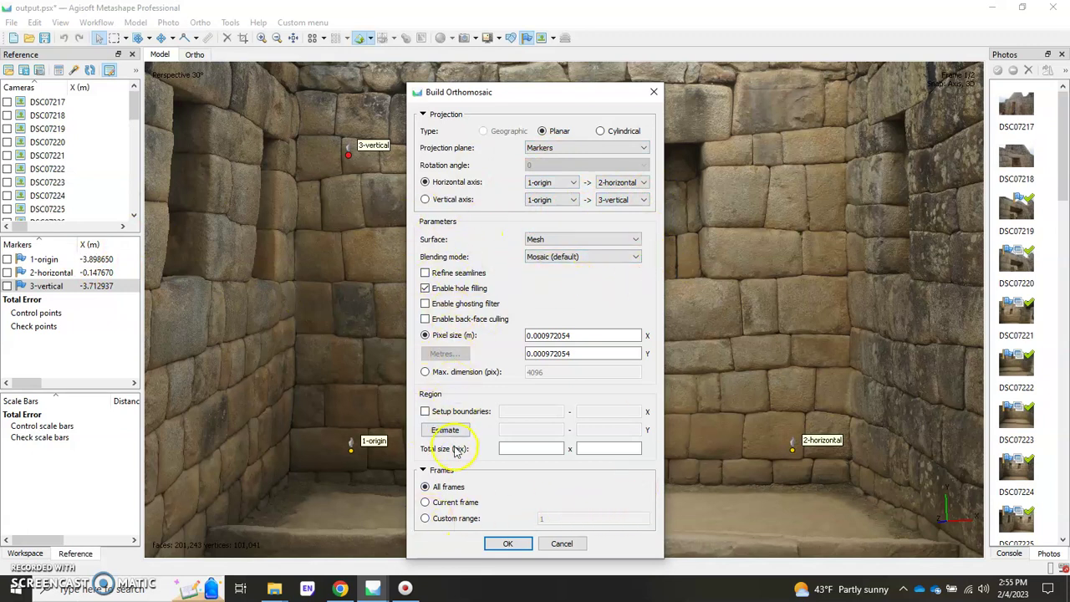
{"action": "left_click", "coordinate": [514, 545]}
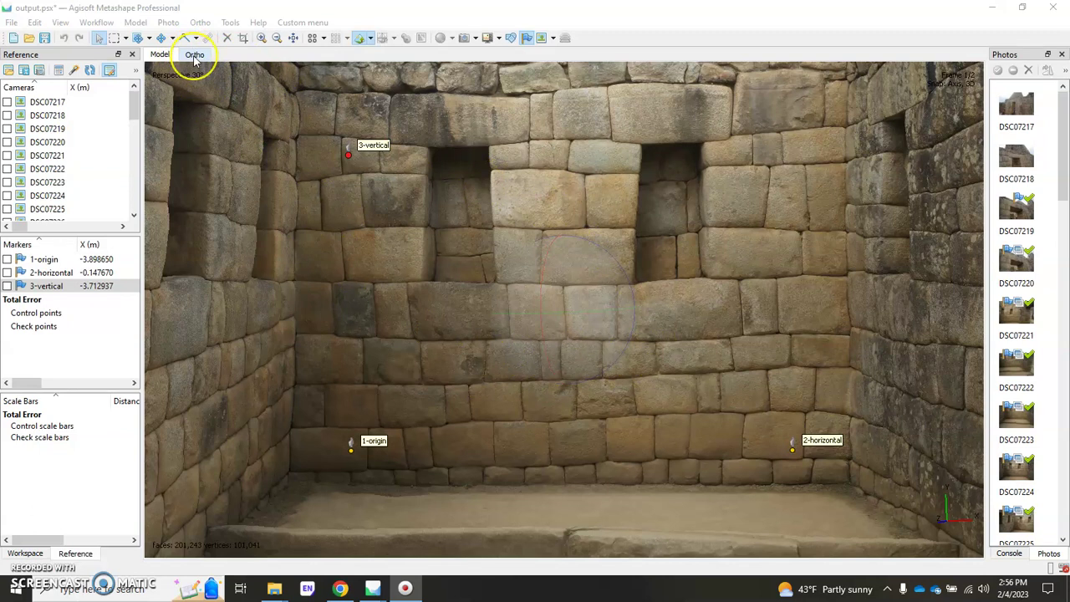
- Switch to the Ortho view and pan and zoom to inspect the wall orthomosaic closely
{"action": "left_click", "coordinate": [194, 55]}
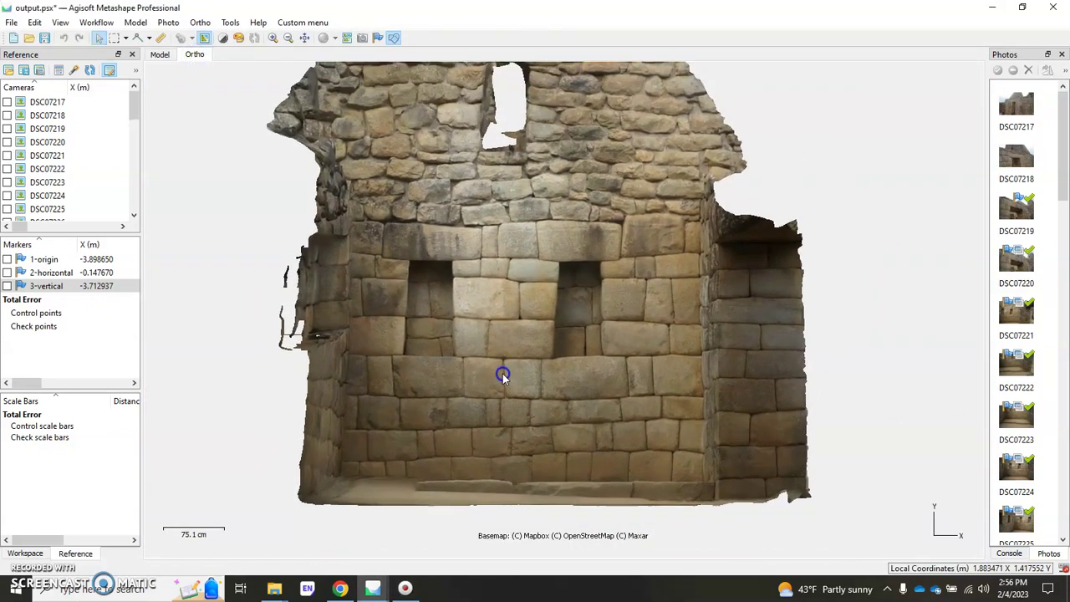
{"action": "left_click_drag", "start_coordinate": [502, 375], "coordinate": [367, 379]}
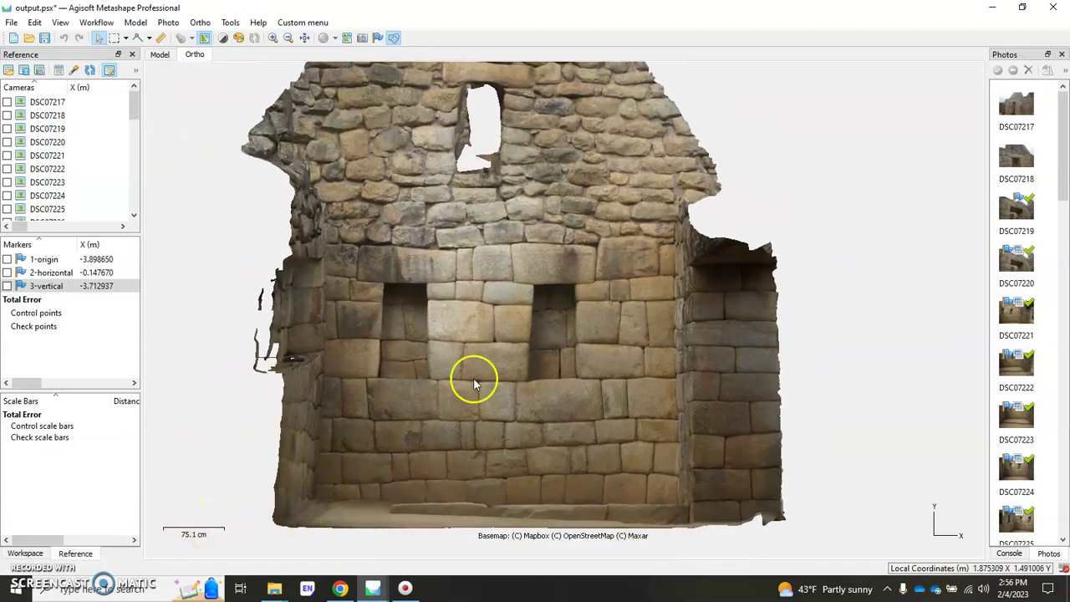
{"action": "mouse_move", "coordinate": [473, 373]}
{"action": "left_mouse_down"}
{"action": "mouse_move", "coordinate": [413, 401]}
{"action": "mouse_move", "coordinate": [459, 408]}
{"action": "mouse_move", "coordinate": [477, 359]}
{"action": "left_mouse_up"}
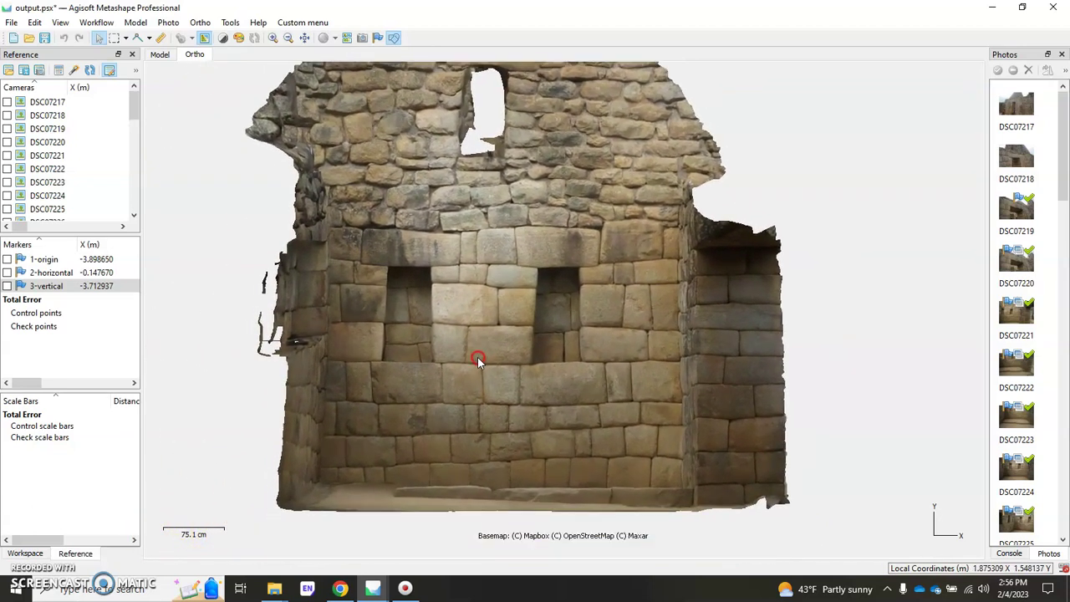
{"action": "scroll", "coordinate": [370, 365], "scroll_direction": "up", "scroll_amount": 5}
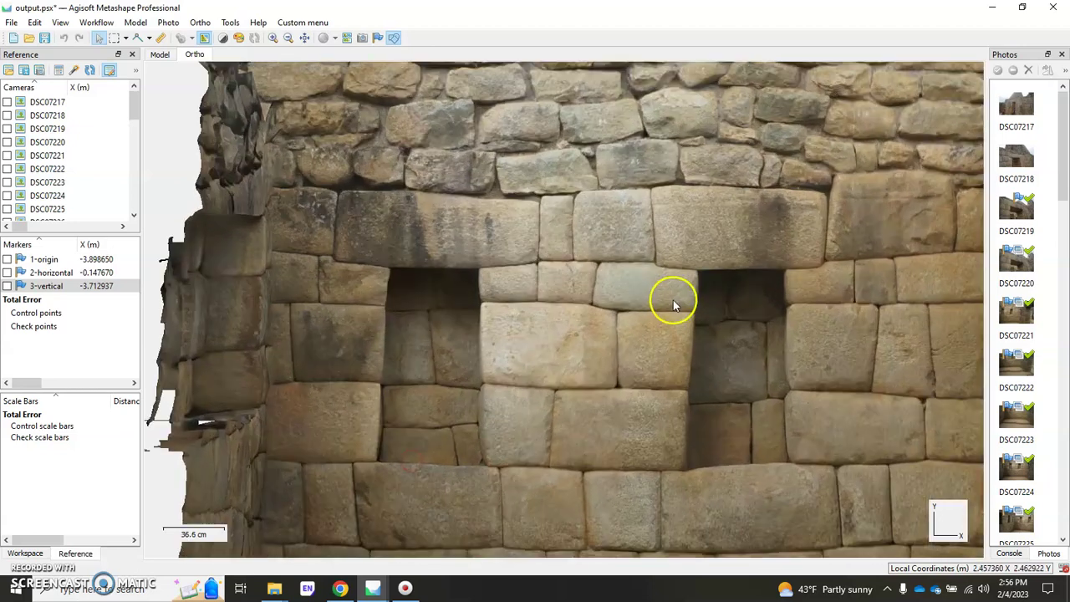
{"action": "left_click_drag", "start_coordinate": [674, 305], "coordinate": [497, 142]}
{"action": "scroll", "coordinate": [377, 354], "scroll_direction": "down", "scroll_amount": 2}
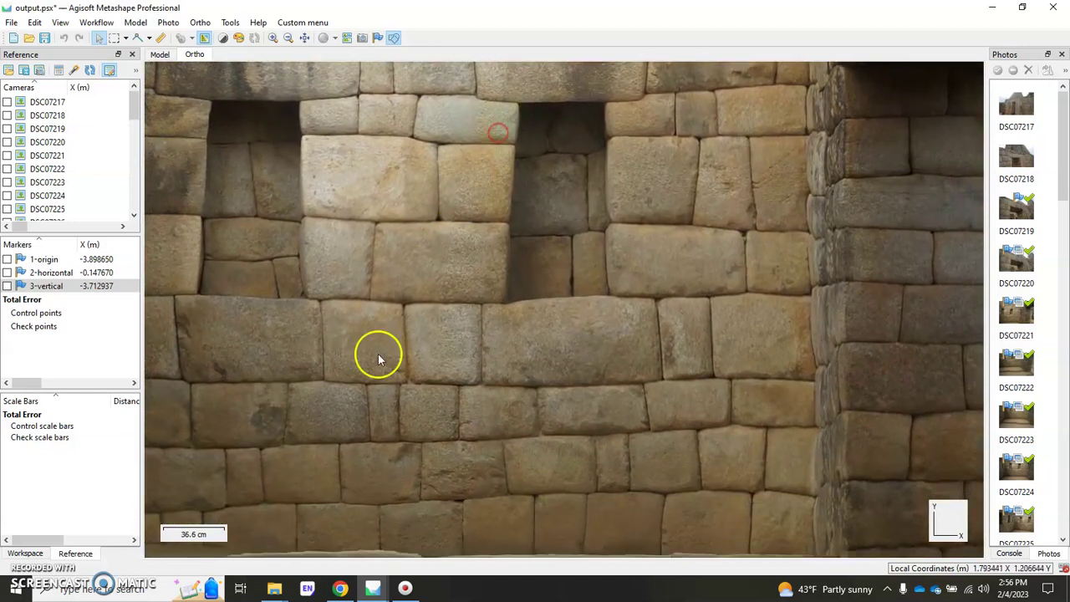
{"action": "left_click_drag", "start_coordinate": [370, 368], "coordinate": [475, 387]}
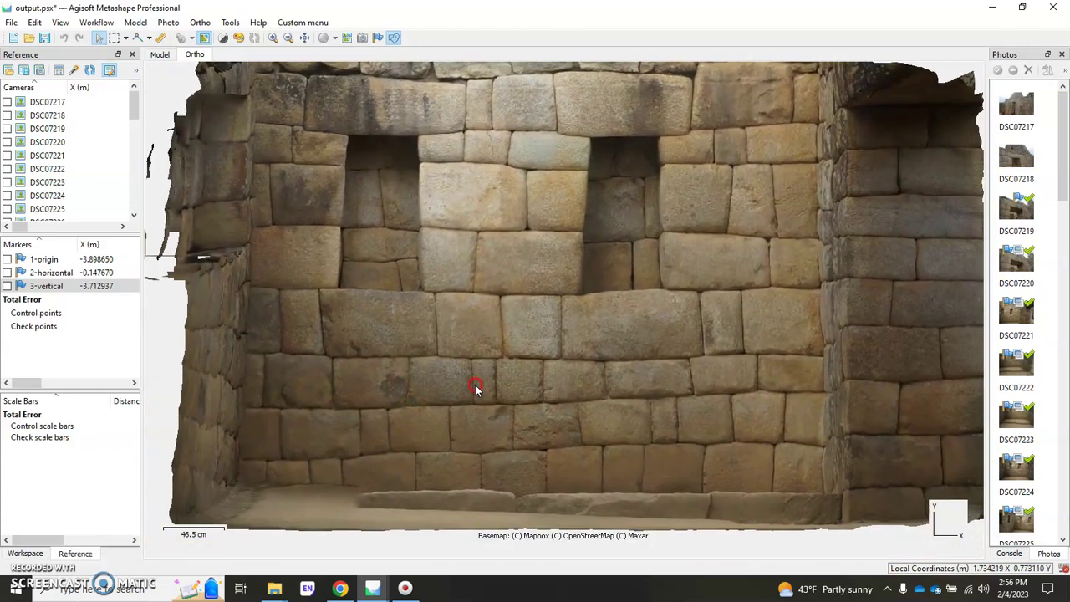
{"action": "scroll", "coordinate": [476, 387], "scroll_direction": "down", "scroll_amount": 2}
{"action": "left_click_drag", "start_coordinate": [540, 342], "coordinate": [520, 384]}
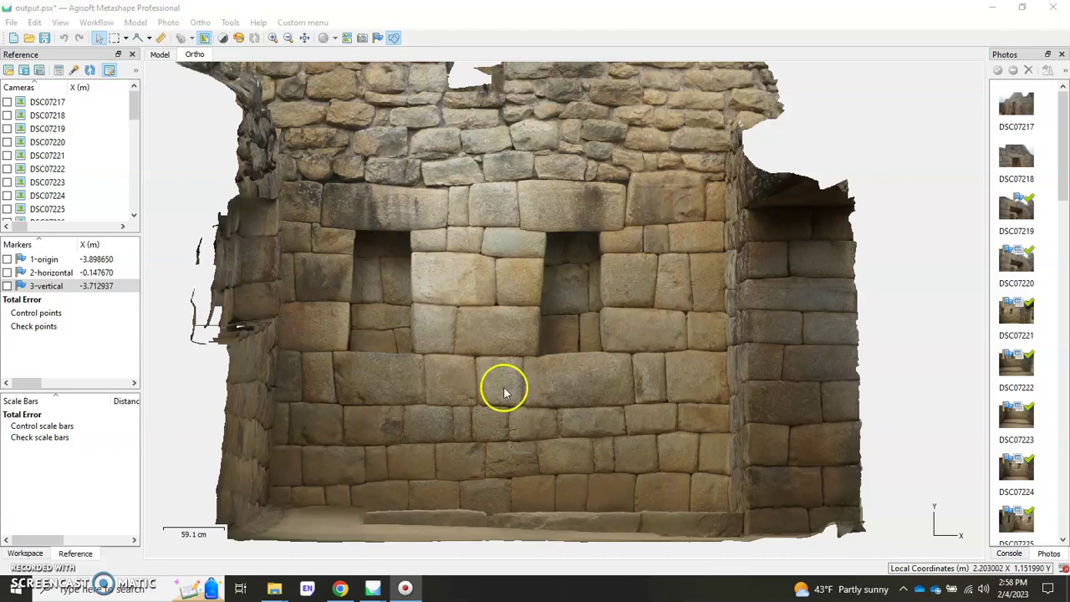
{"action": "left_click_drag", "start_coordinate": [504, 387], "coordinate": [574, 378]}
{"action": "scroll", "coordinate": [535, 288], "scroll_direction": "up", "scroll_amount": 2}
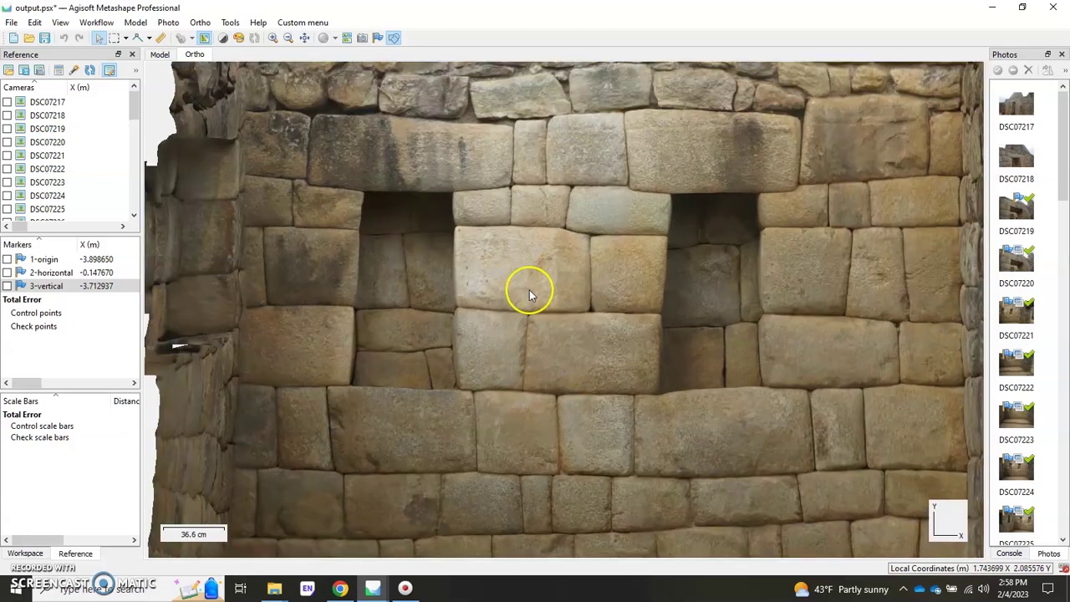
- Pan and zoom back out to show the whole niche wall with its gable window
{"action": "left_click_drag", "start_coordinate": [692, 428], "coordinate": [535, 406]}
{"action": "scroll", "coordinate": [535, 406], "scroll_direction": "down", "scroll_amount": 1}
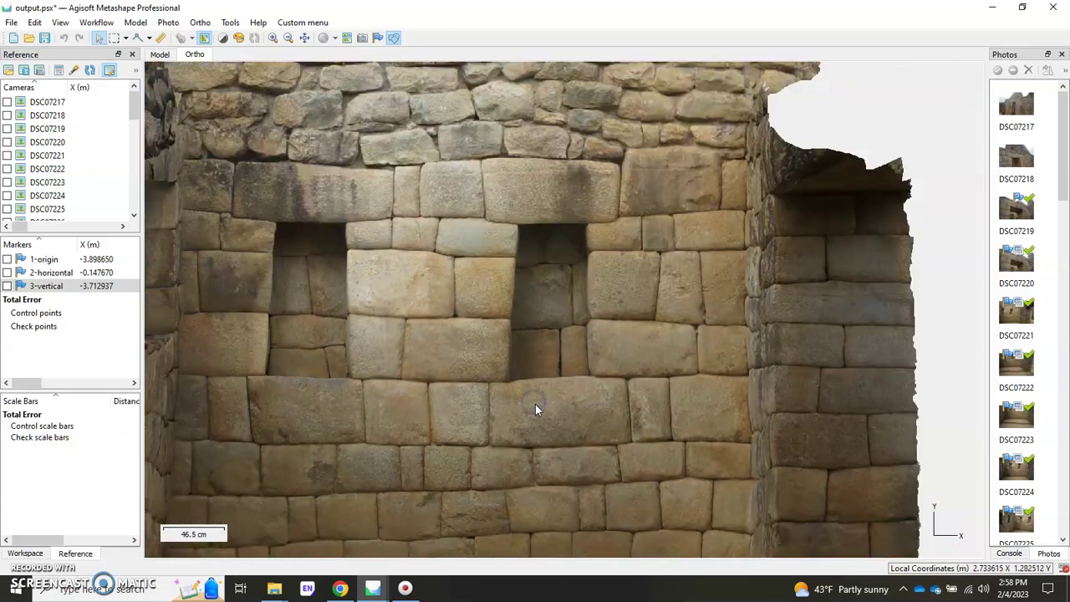
{"action": "left_click_drag", "start_coordinate": [454, 426], "coordinate": [531, 432]}
{"action": "scroll", "coordinate": [544, 421], "scroll_direction": "down", "scroll_amount": 1}
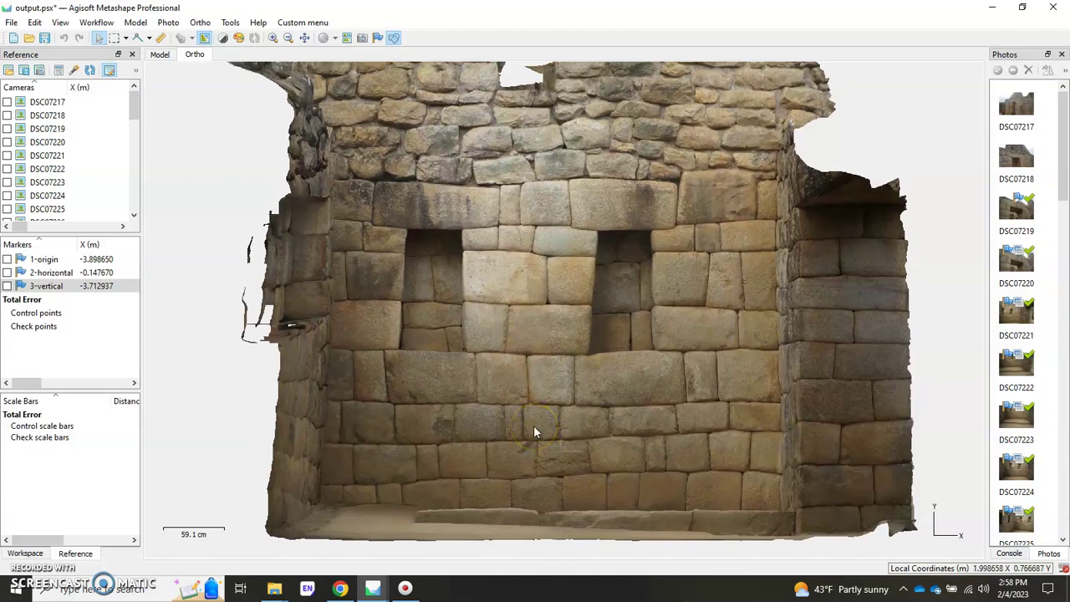
{"action": "mouse_move", "coordinate": [535, 433]}
{"action": "left_mouse_down"}
{"action": "mouse_move", "coordinate": [440, 301]}
{"action": "mouse_move", "coordinate": [511, 342]}
{"action": "mouse_move", "coordinate": [515, 211]}
{"action": "left_mouse_up"}
{"action": "left_click_drag", "start_coordinate": [552, 383], "coordinate": [546, 399]}
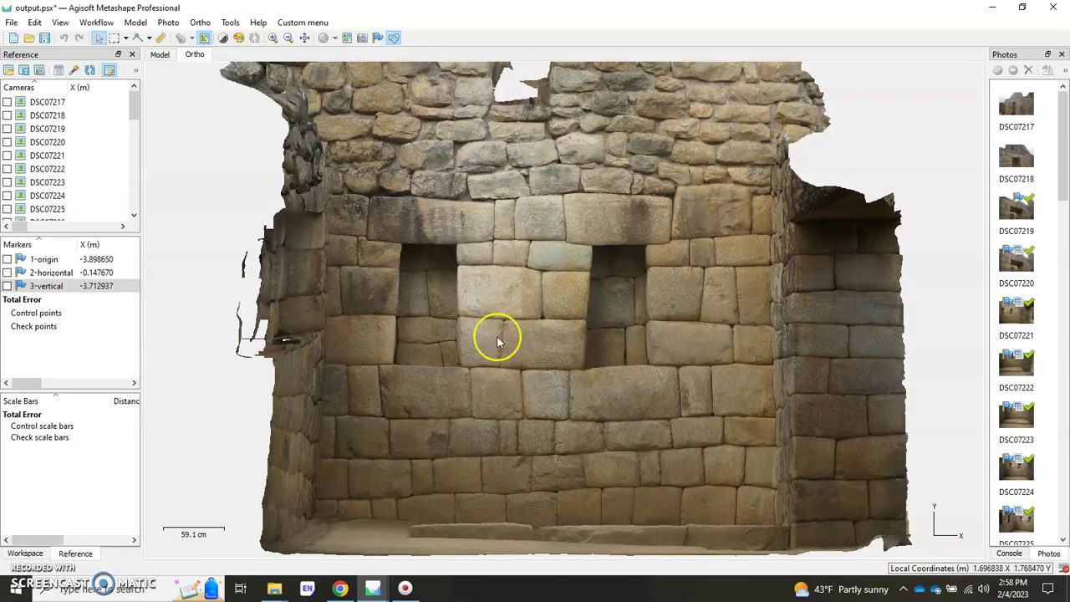
{"action": "scroll", "coordinate": [496, 337], "scroll_direction": "down", "scroll_amount": 3}
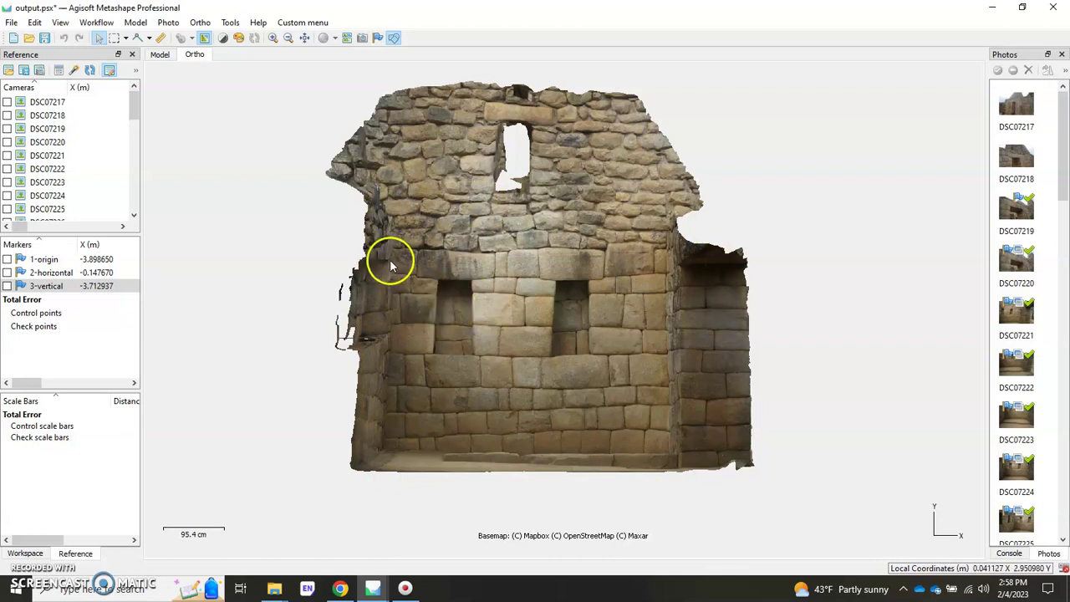
- Draw a rectangular polygon around the central niche section beneath the gable window
{"action": "left_click", "coordinate": [149, 37]}
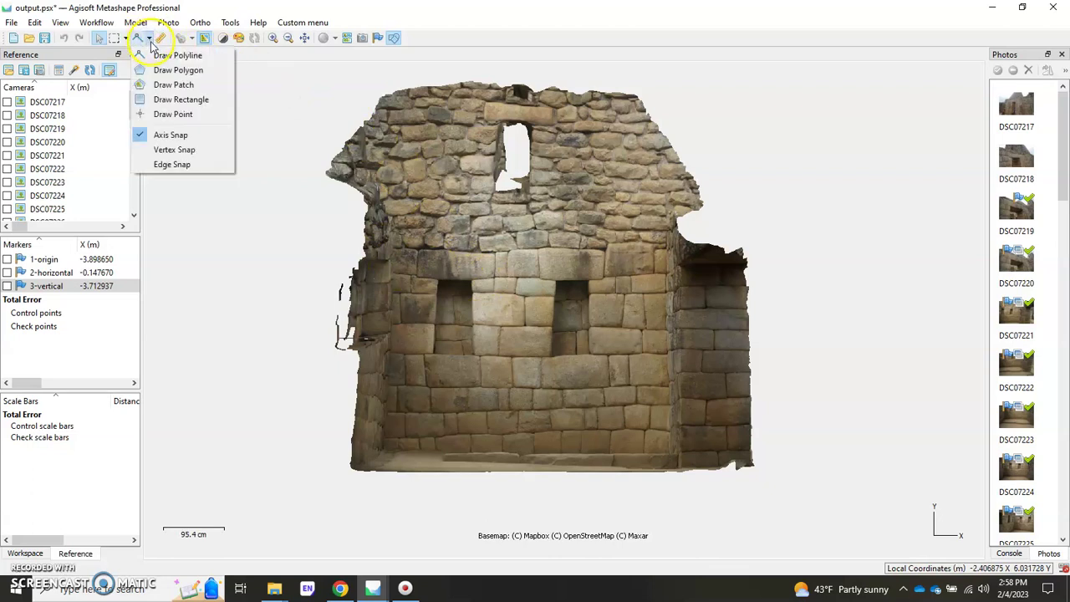
{"action": "left_click", "coordinate": [177, 70]}
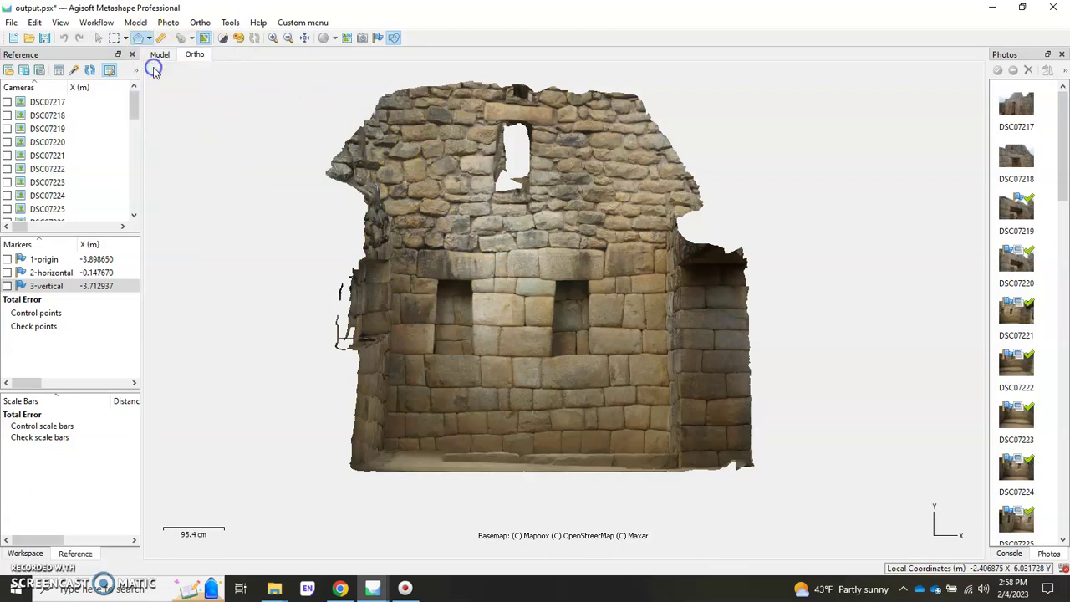
{"action": "left_click", "coordinate": [398, 199]}
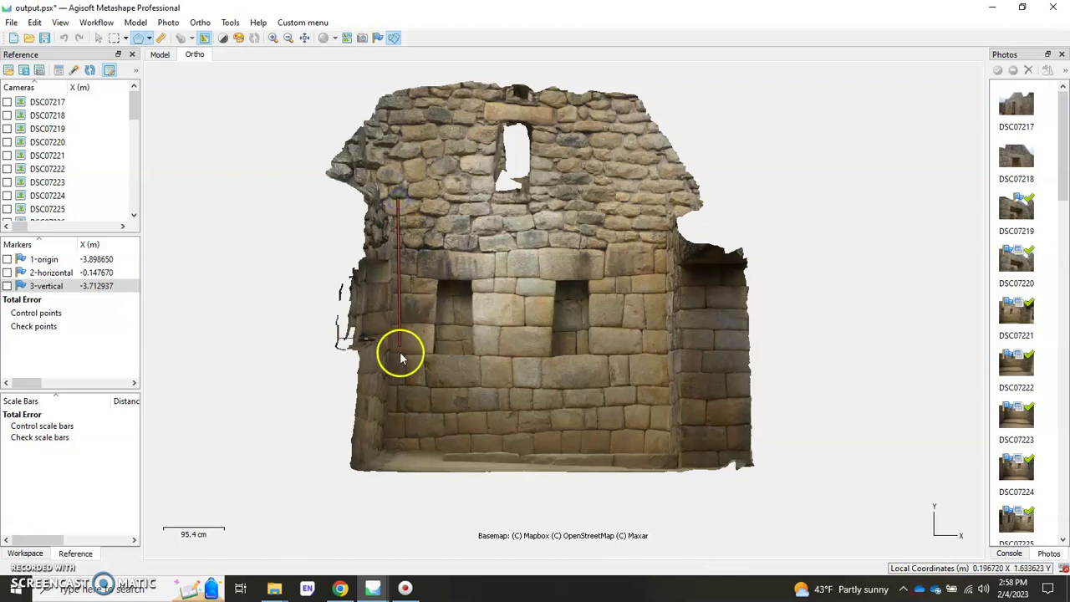
{"action": "left_click", "coordinate": [392, 445]}
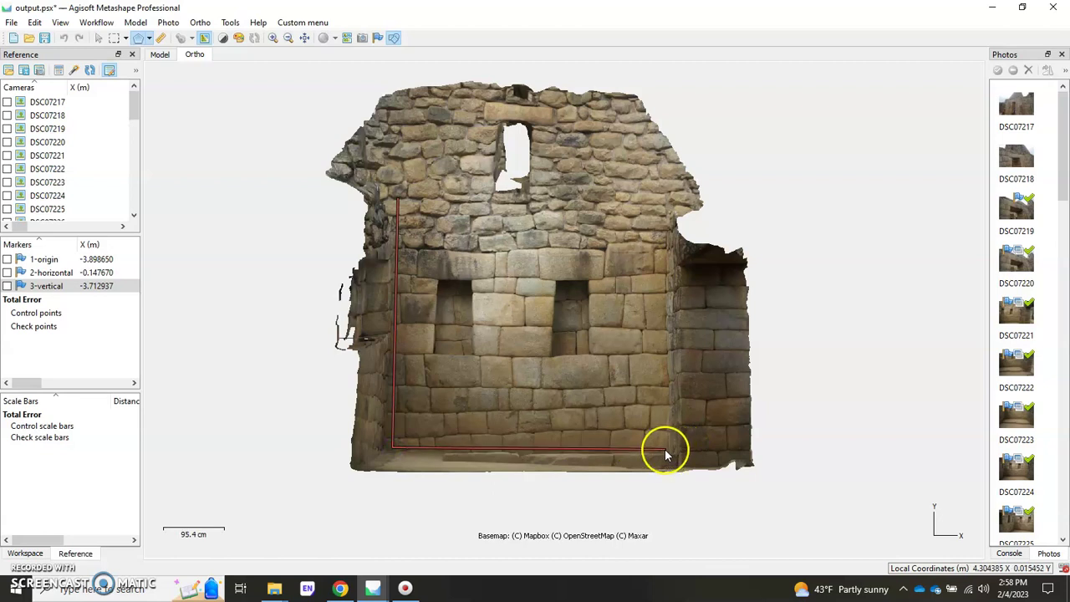
{"action": "left_click", "coordinate": [665, 452]}
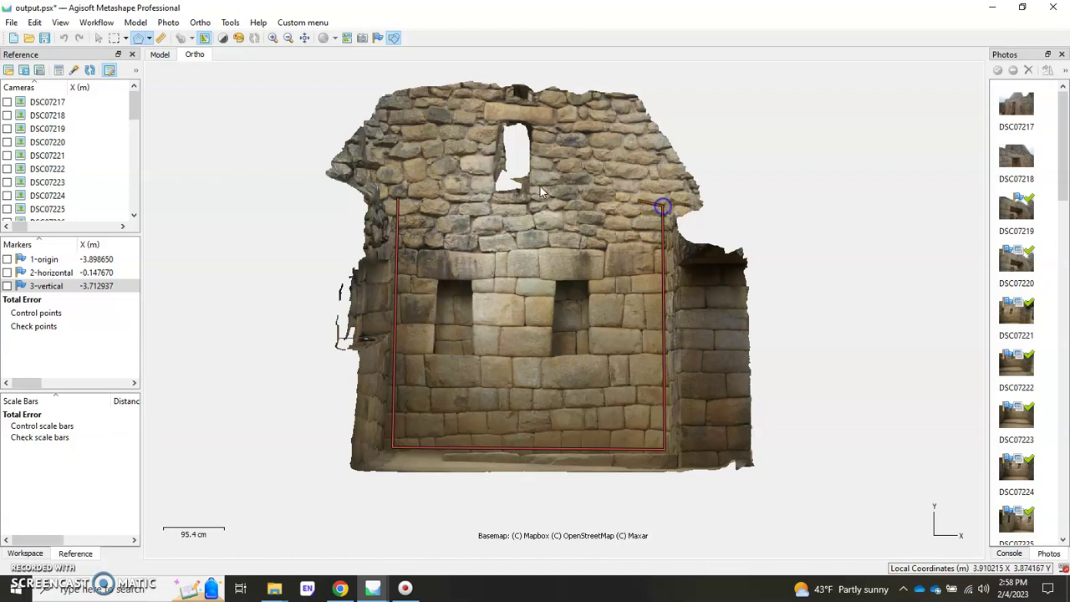
{"action": "left_click", "coordinate": [398, 203]}
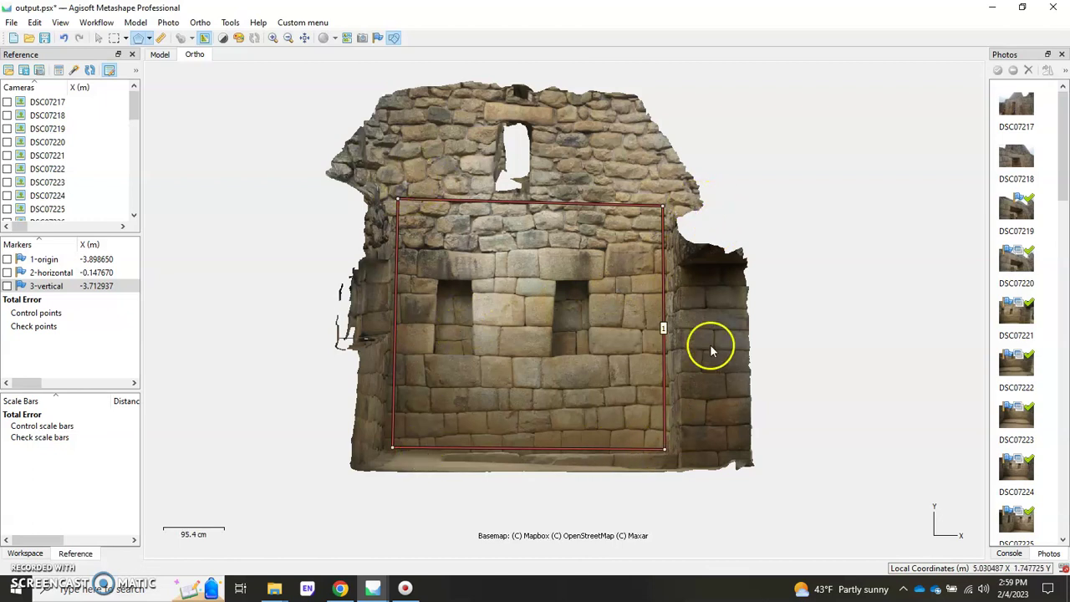
- Set the drawn rectangle's boundary type to Outer Boundary
{"action": "right_click", "coordinate": [610, 204]}
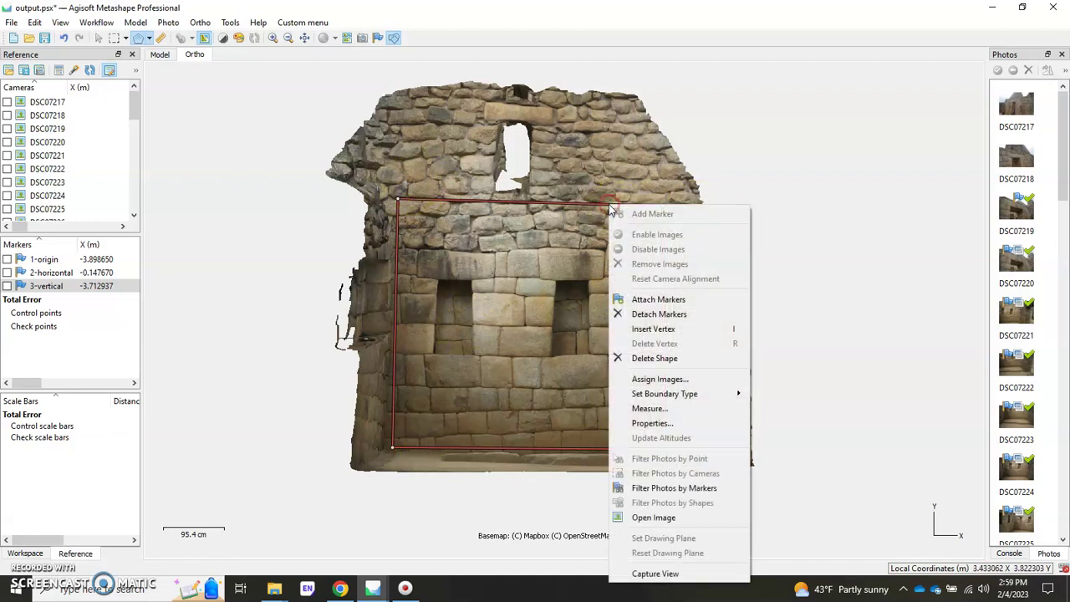
{"action": "mouse_move", "coordinate": [650, 397]}
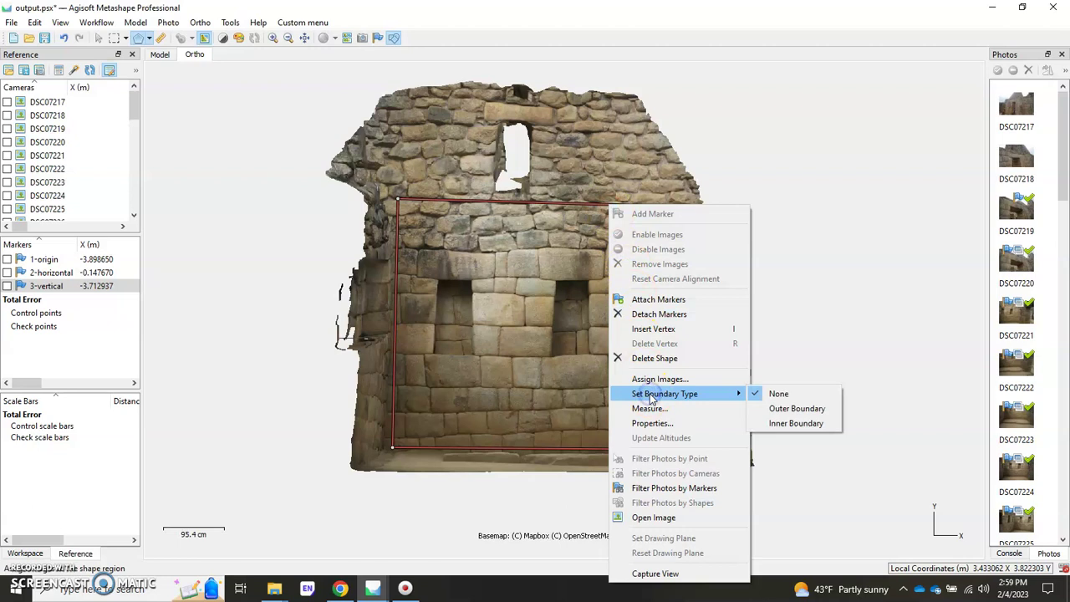
{"action": "left_click", "coordinate": [794, 409]}
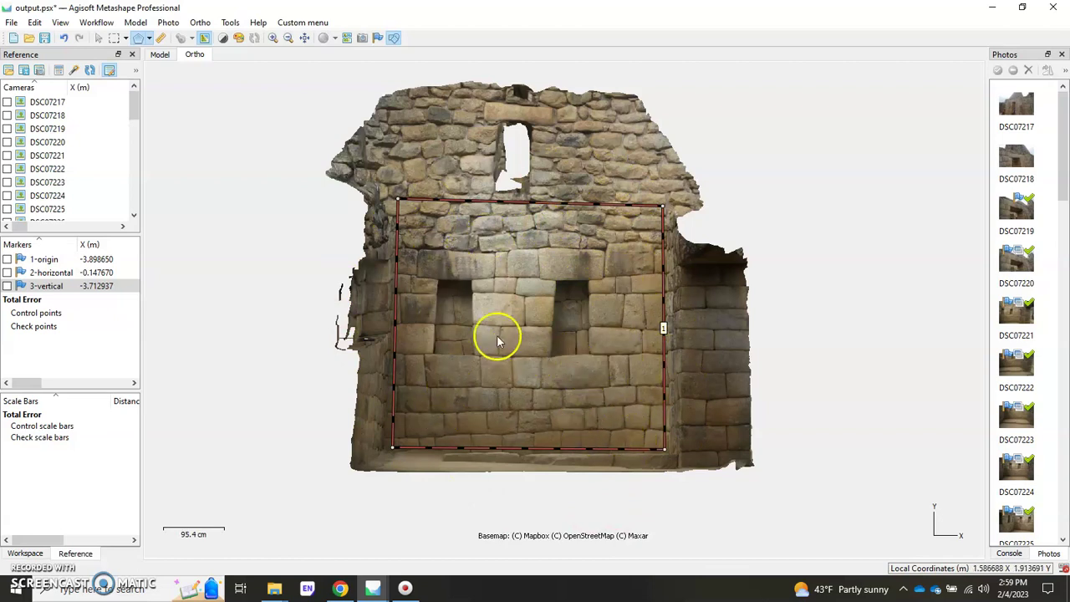
- Start an orthomosaic export and browse to the room2\export folder
{"action": "left_click", "coordinate": [12, 22]}
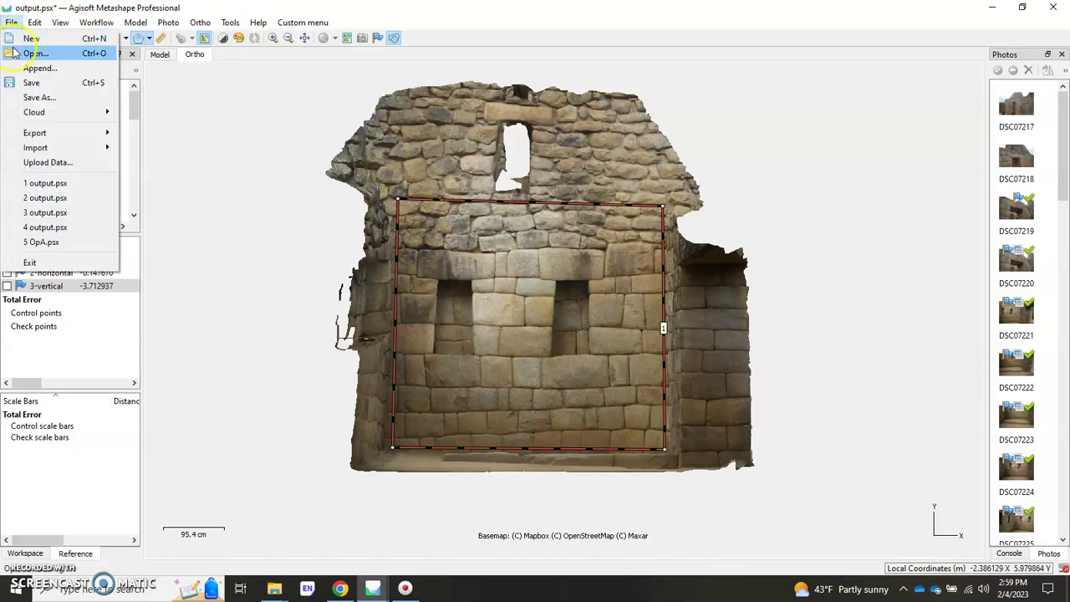
{"action": "mouse_move", "coordinate": [46, 134]}
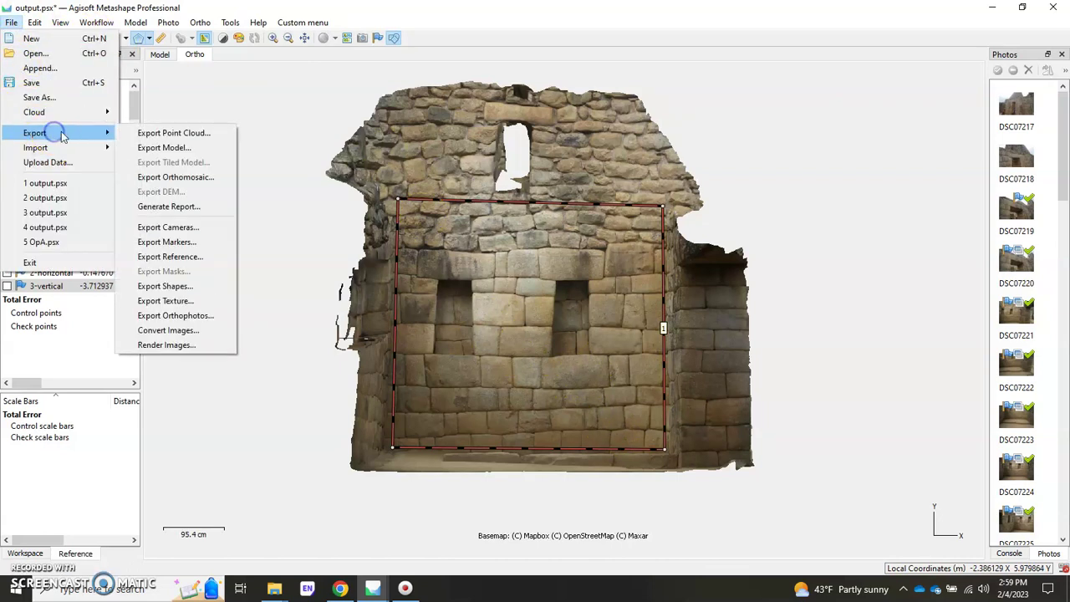
{"action": "left_click", "coordinate": [183, 177]}
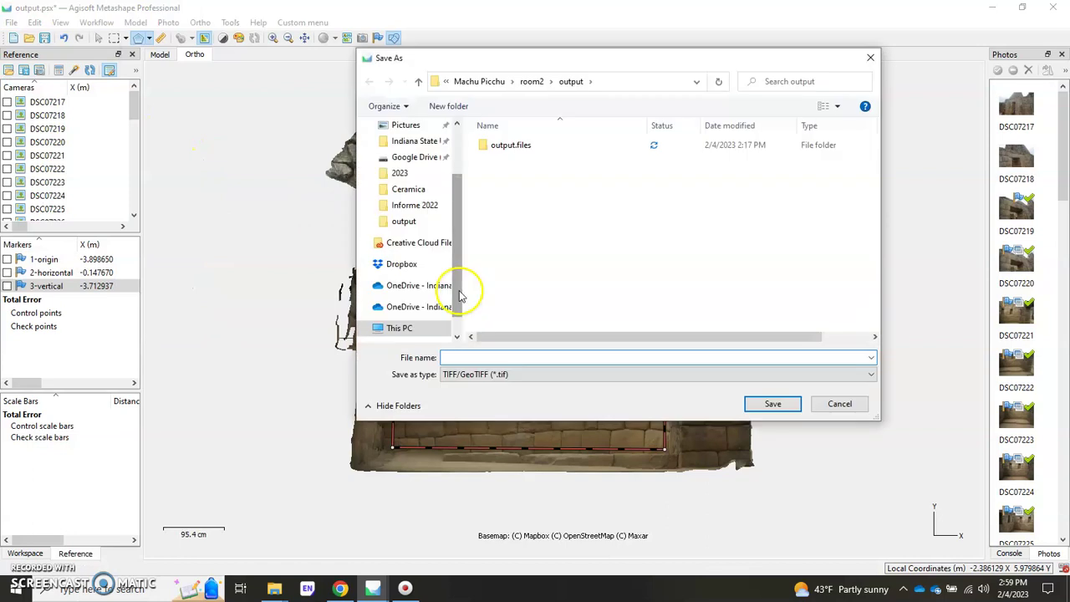
{"action": "left_click", "coordinate": [532, 81]}
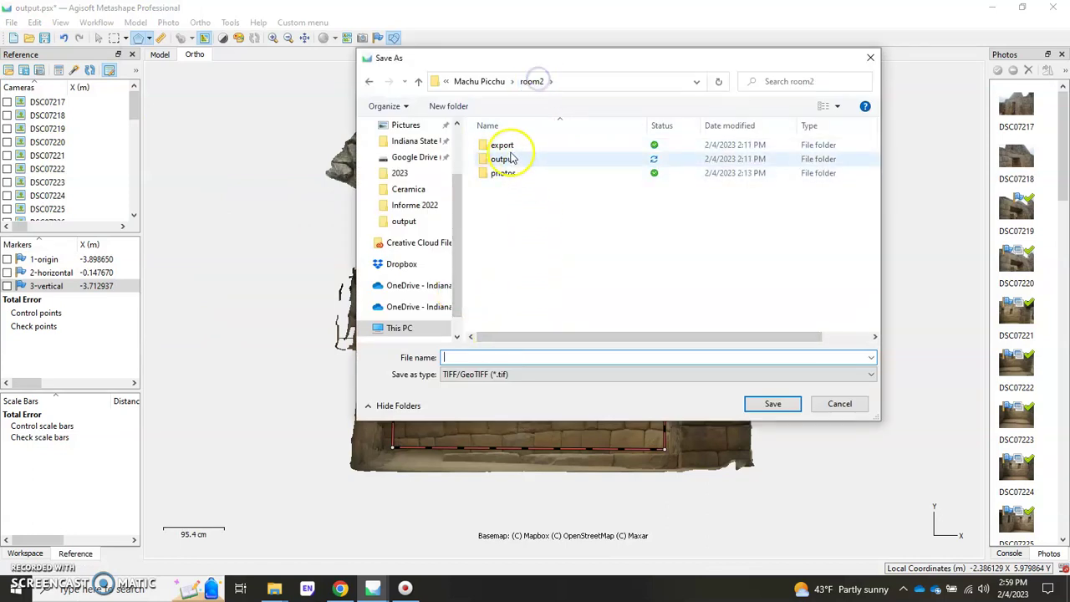
{"action": "double_click", "coordinate": [510, 158]}
{"action": "left_click", "coordinate": [532, 81]}
{"action": "left_click", "coordinate": [509, 145]}
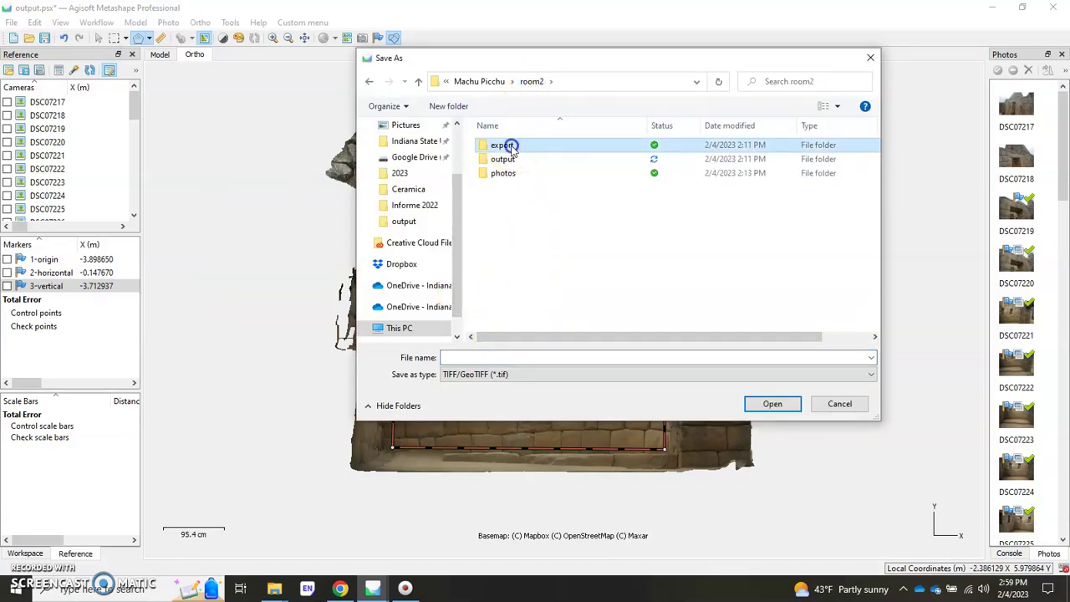
{"action": "double_click", "coordinate": [510, 146]}
- Name the export file room2 and keep the TIFF/GeoTIFF save type
{"action": "left_click", "coordinate": [488, 358]}
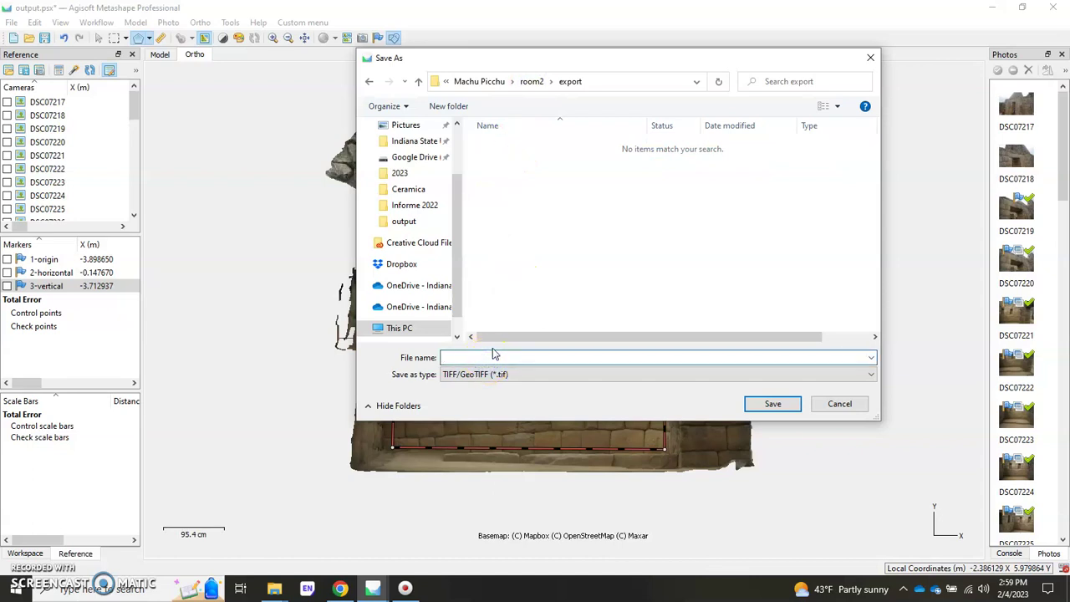
{"action": "type", "text": "room2"}
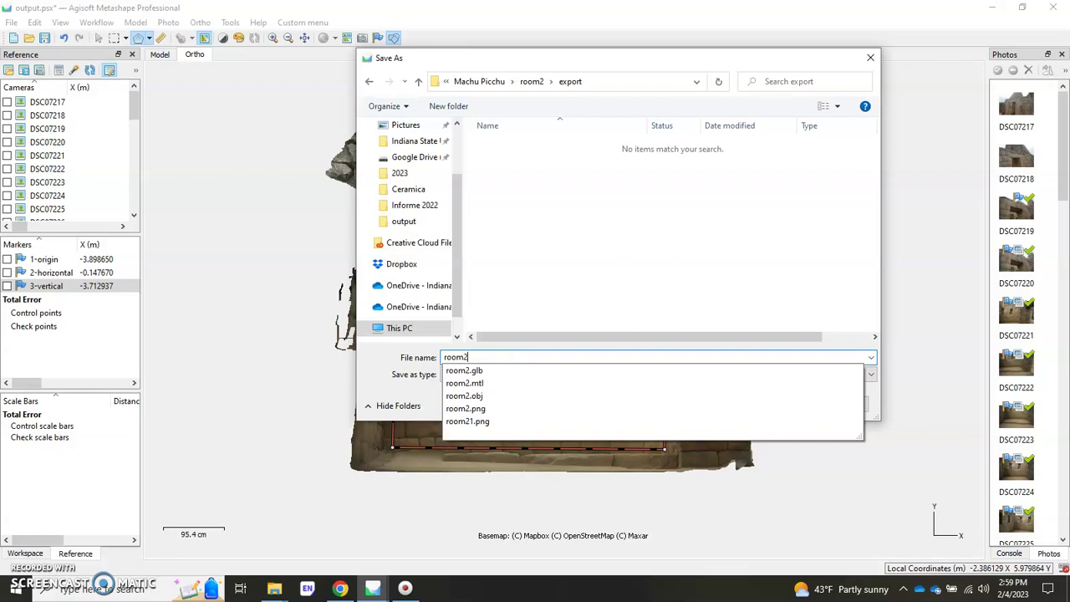
{"action": "left_click", "coordinate": [407, 361]}
{"action": "left_click", "coordinate": [545, 377]}
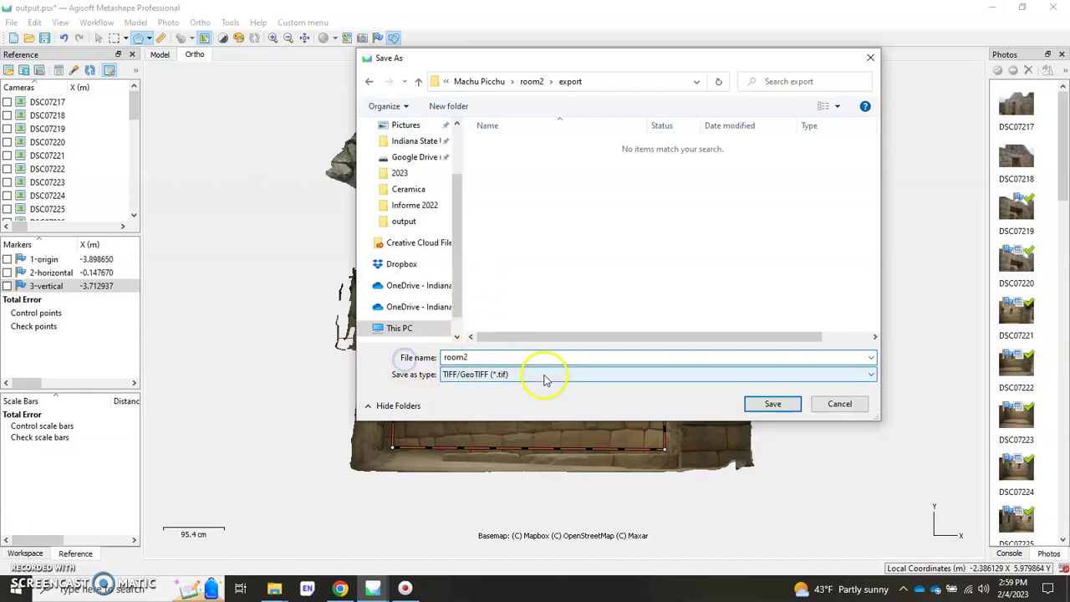
- Save as room2, review the TIFF settings with Clip to boundary shapes and LZW, then close them
{"action": "left_click", "coordinate": [771, 404]}
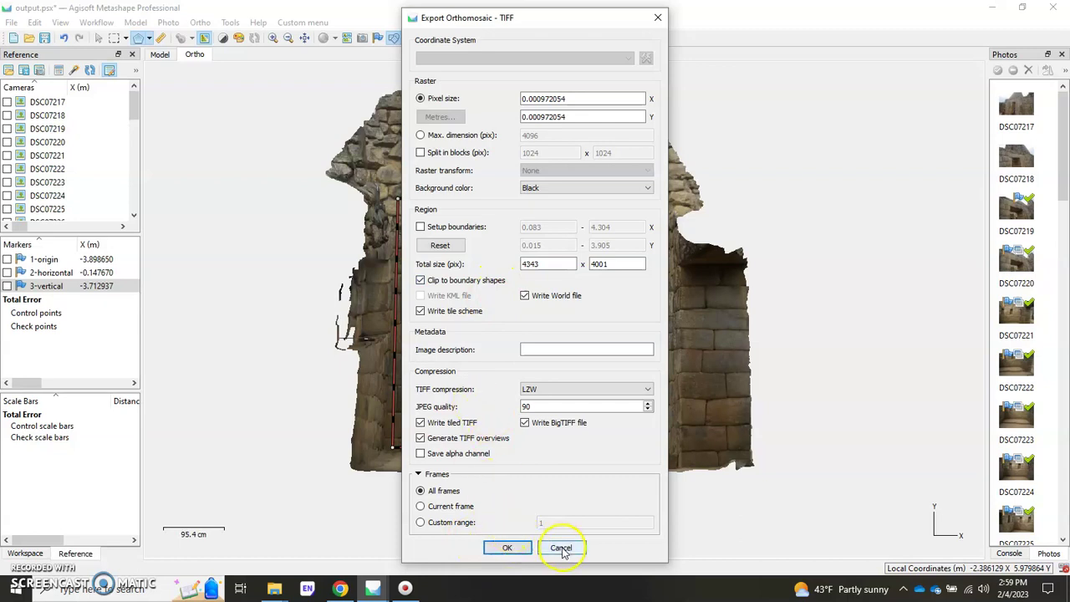
{"action": "left_click", "coordinate": [561, 548]}
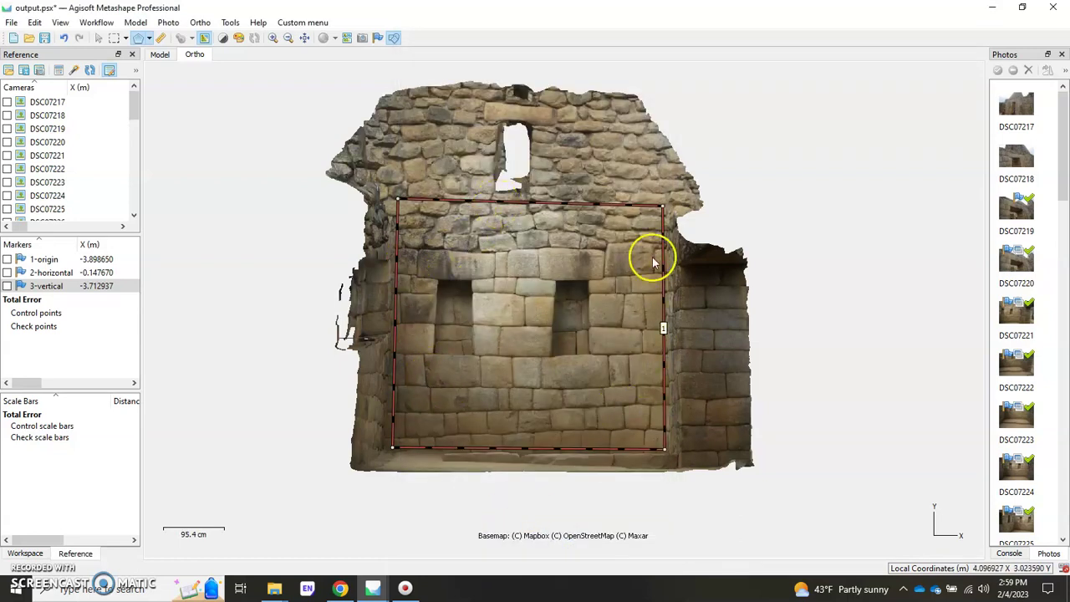